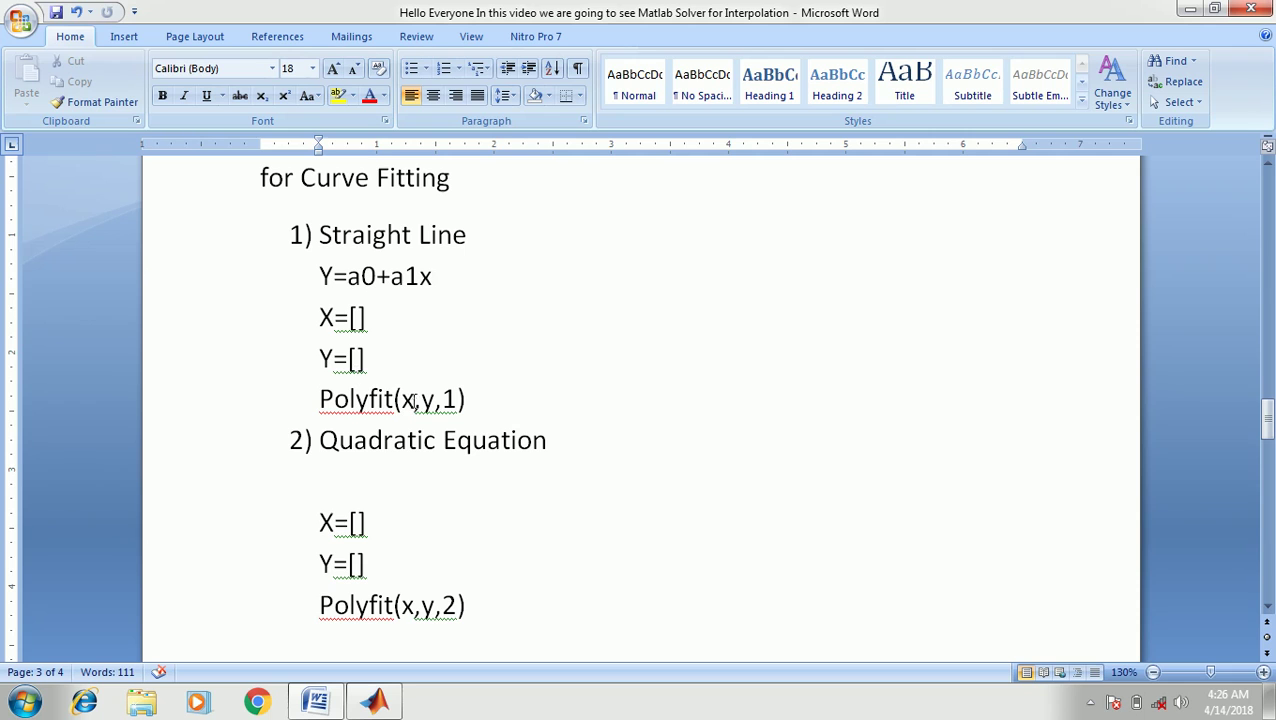
Step: In MATLAB, define x=[1 2 3 4 5] and y=[2 4 6 8 10]
click(375, 700)
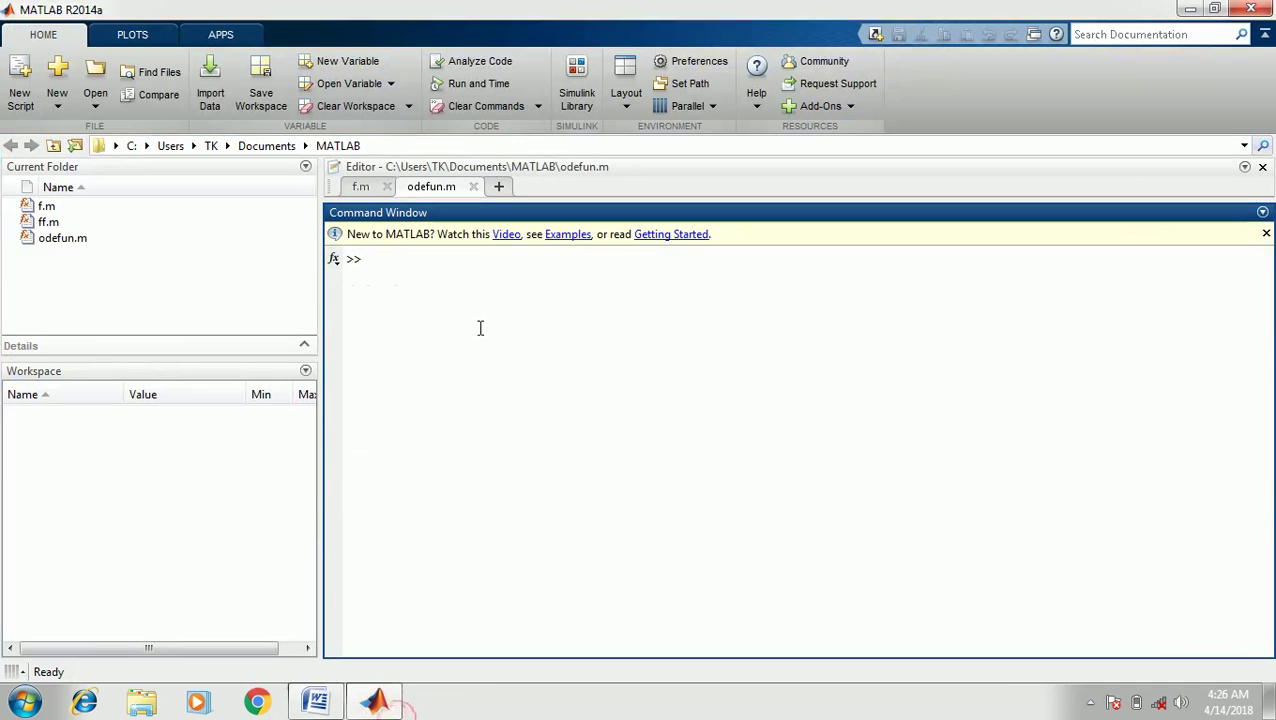
text(x=)
text([])
text(1 2 )
text(4)
key(BackSpace)
text(3 4 5)
key(Return)
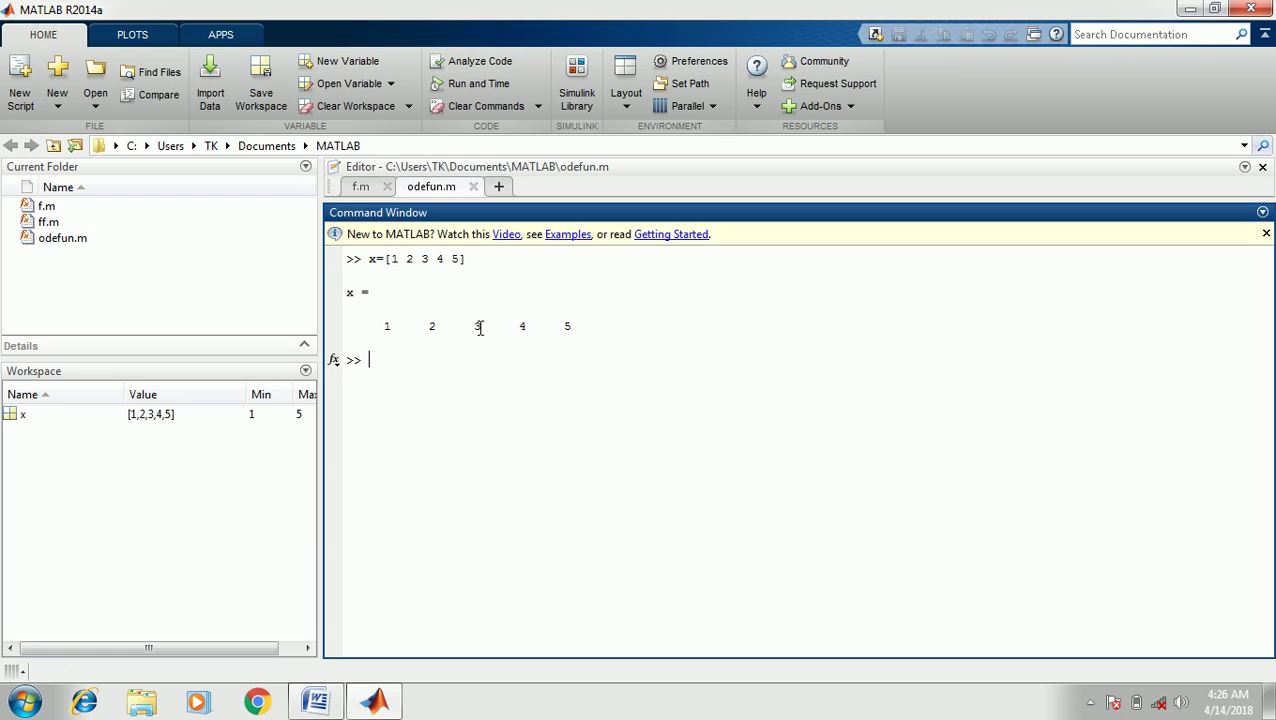
text(y=[])
key(Left)
text(2 )
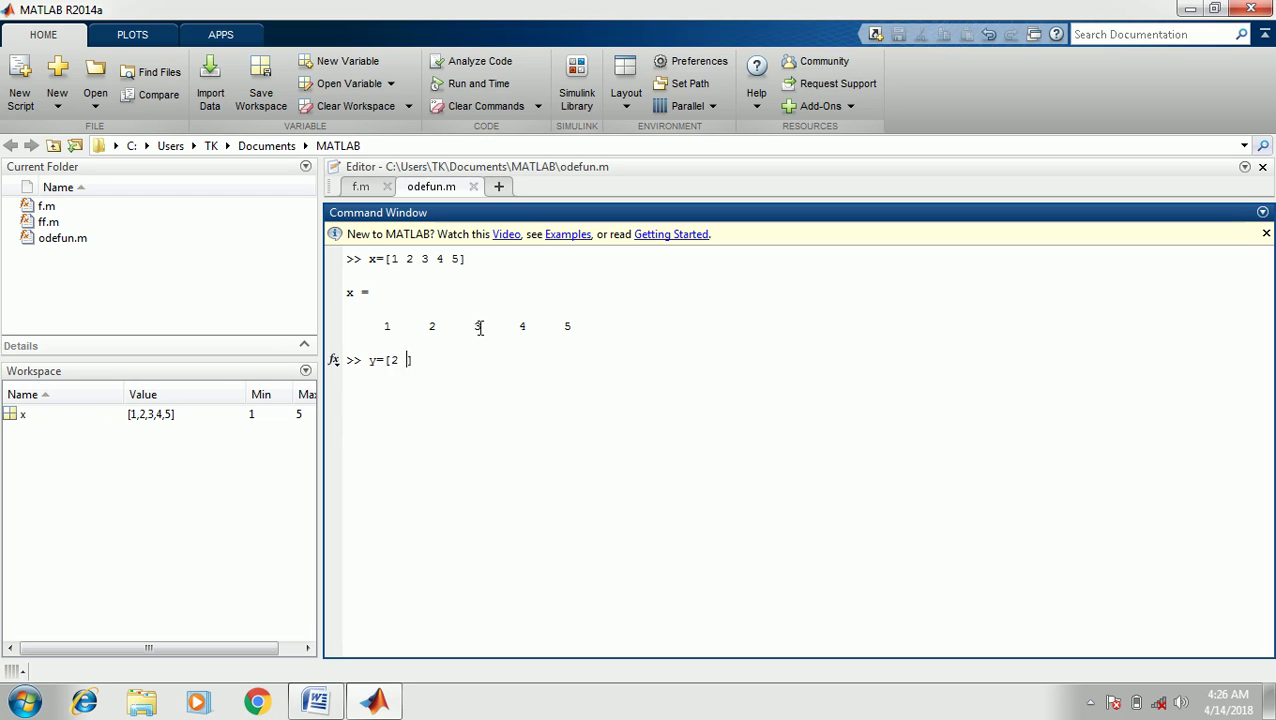
text(4 6 8 10)
key(Return)
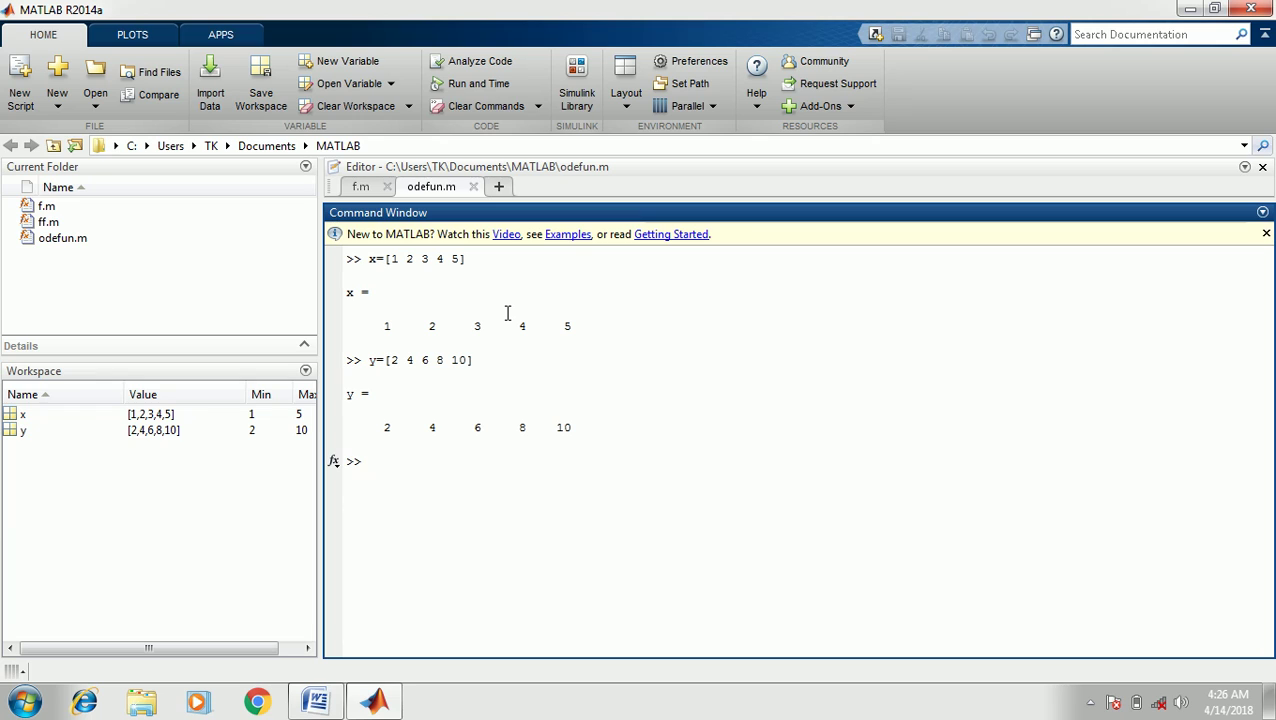
Step: Run polyfit(x,y,1) to get the line coefficients 2.0000 and -0.0000
text(polyfit(x,yx)
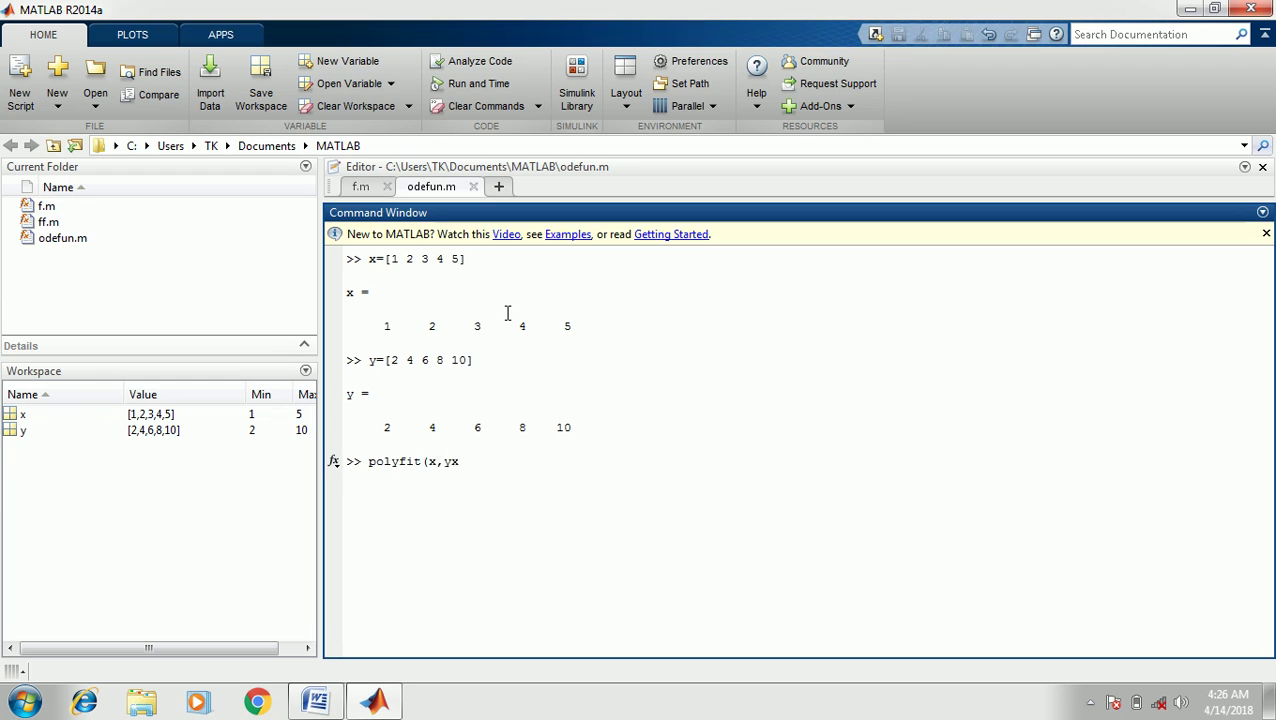
text(1))
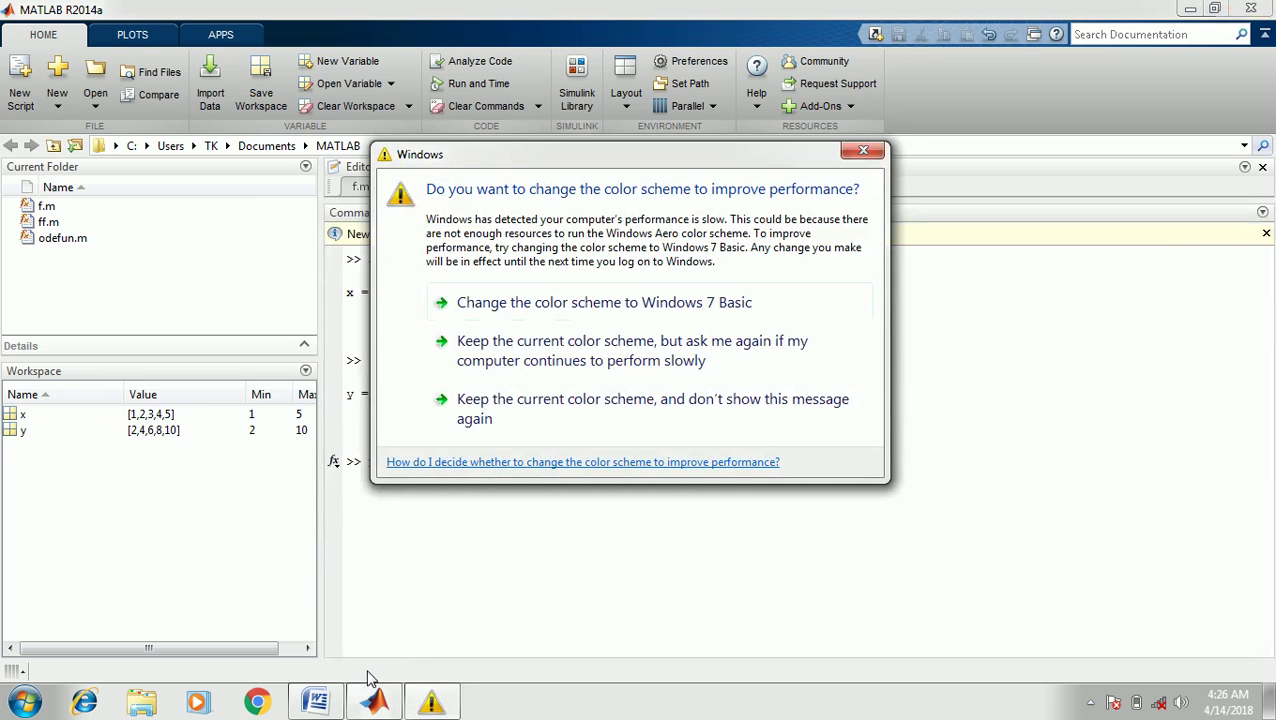
click(862, 150)
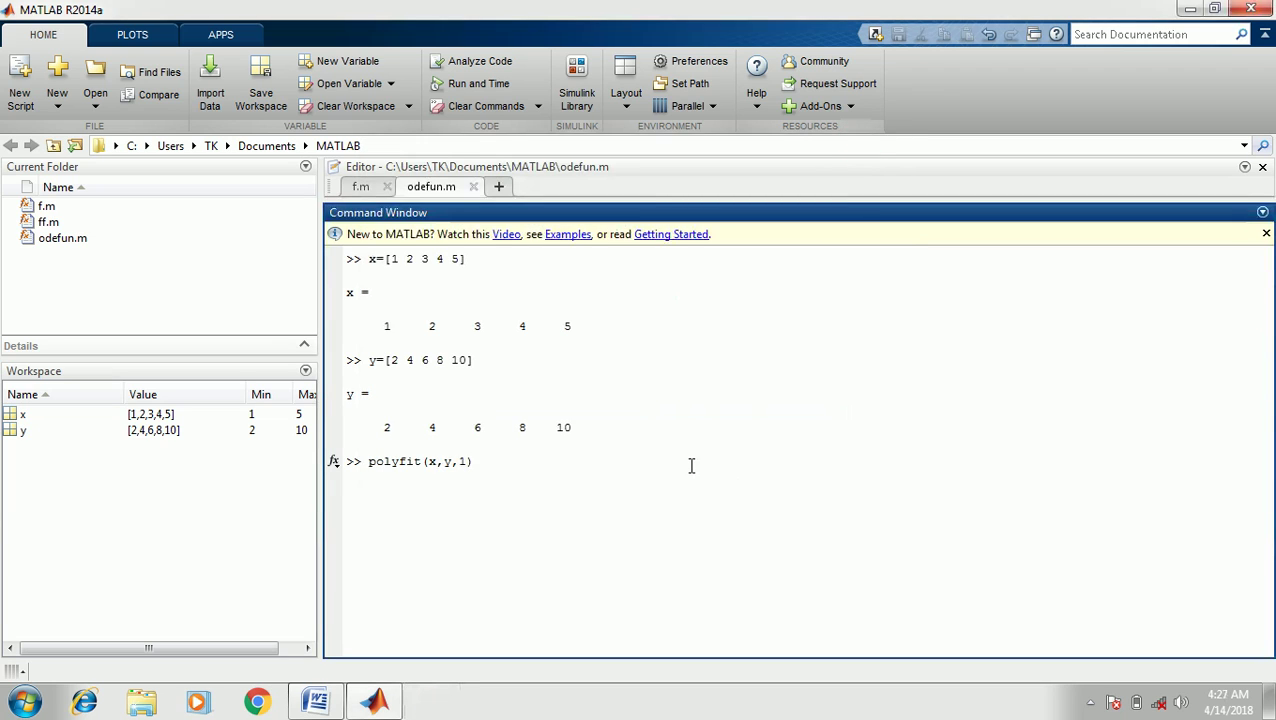
key(Return)
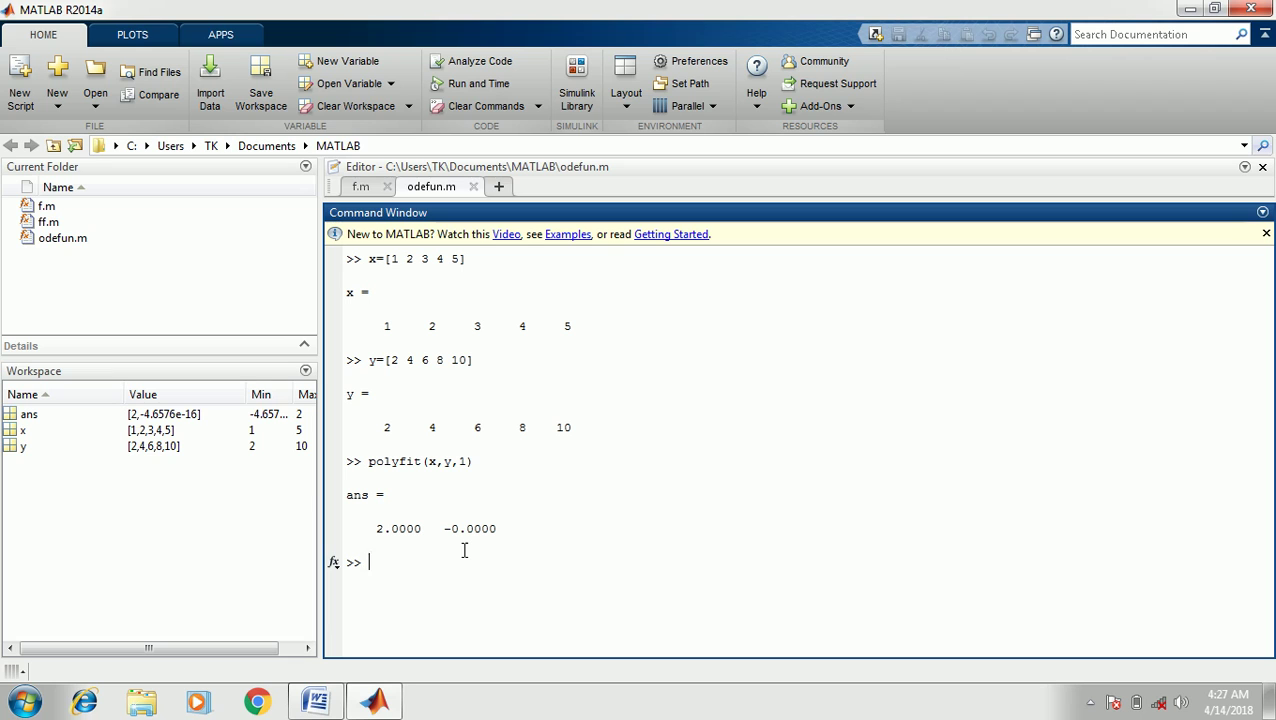
Step: In Word, type Y=a2x²+a1x+a0 under Quadratic Equation, with the exponent 2 superscripted
click(333, 704)
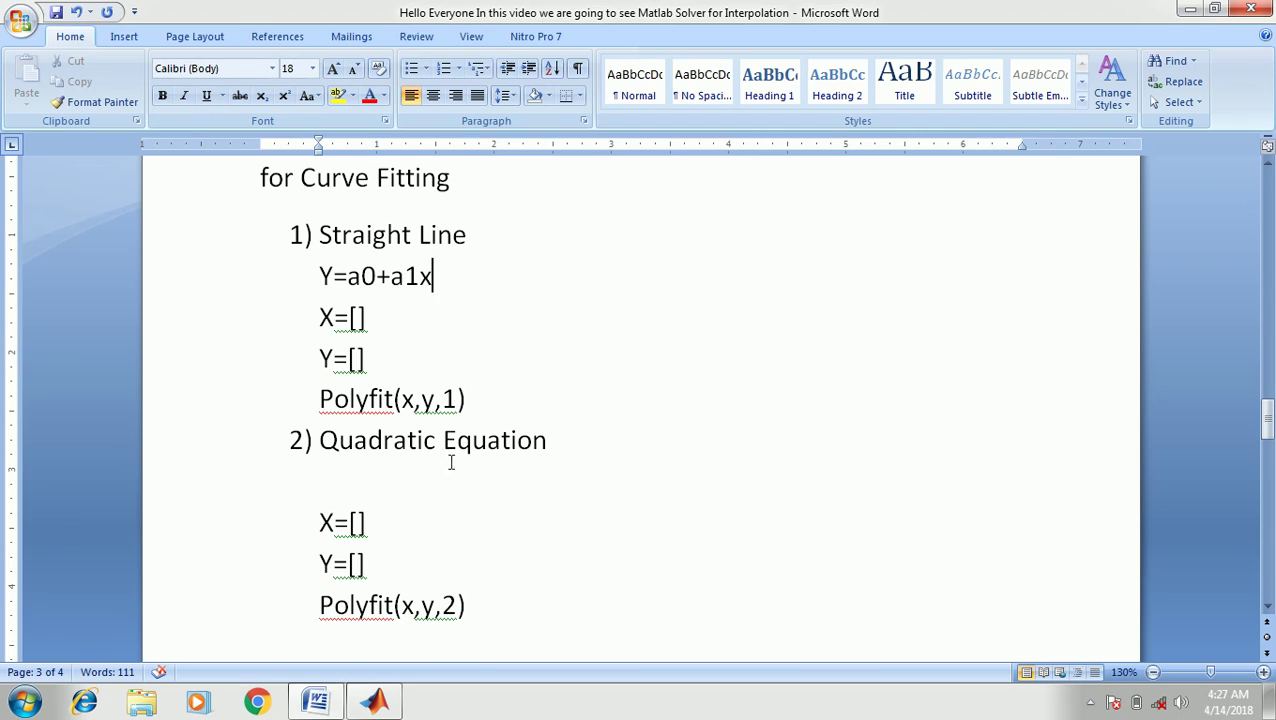
click(330, 479)
text(y=a0)
key(BackSpace)
text(2)
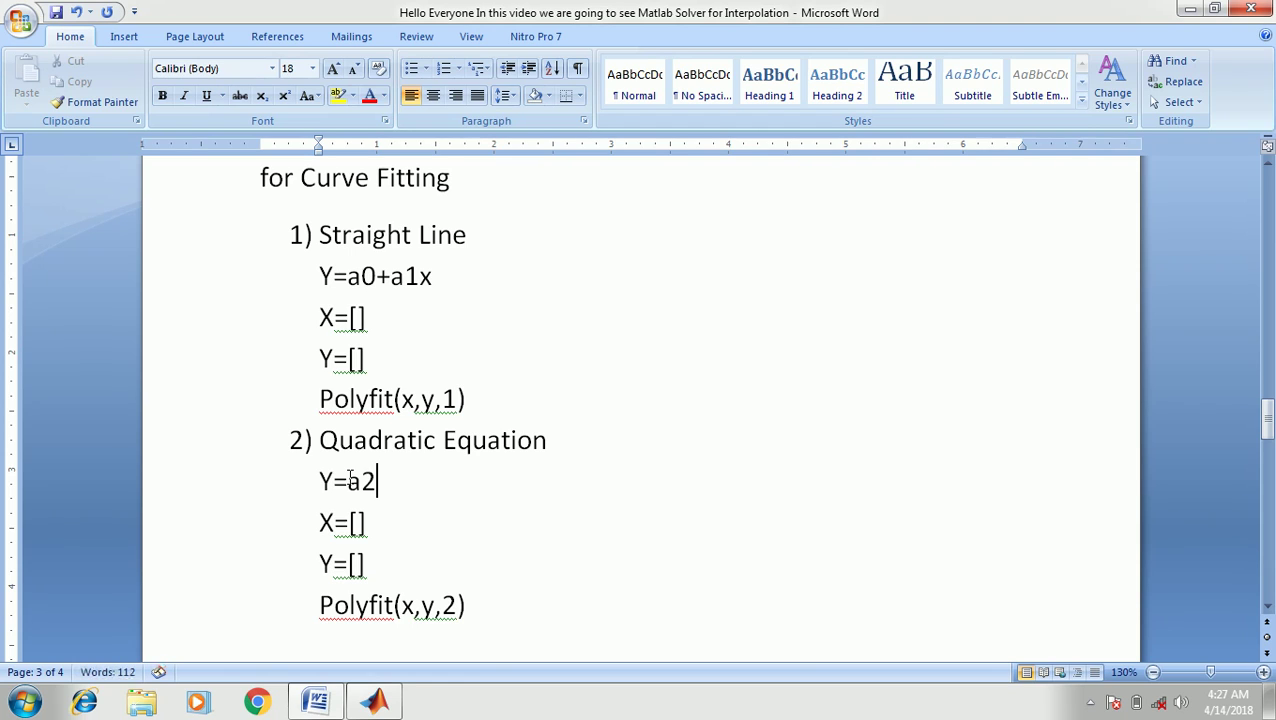
text(x)
click(283, 96)
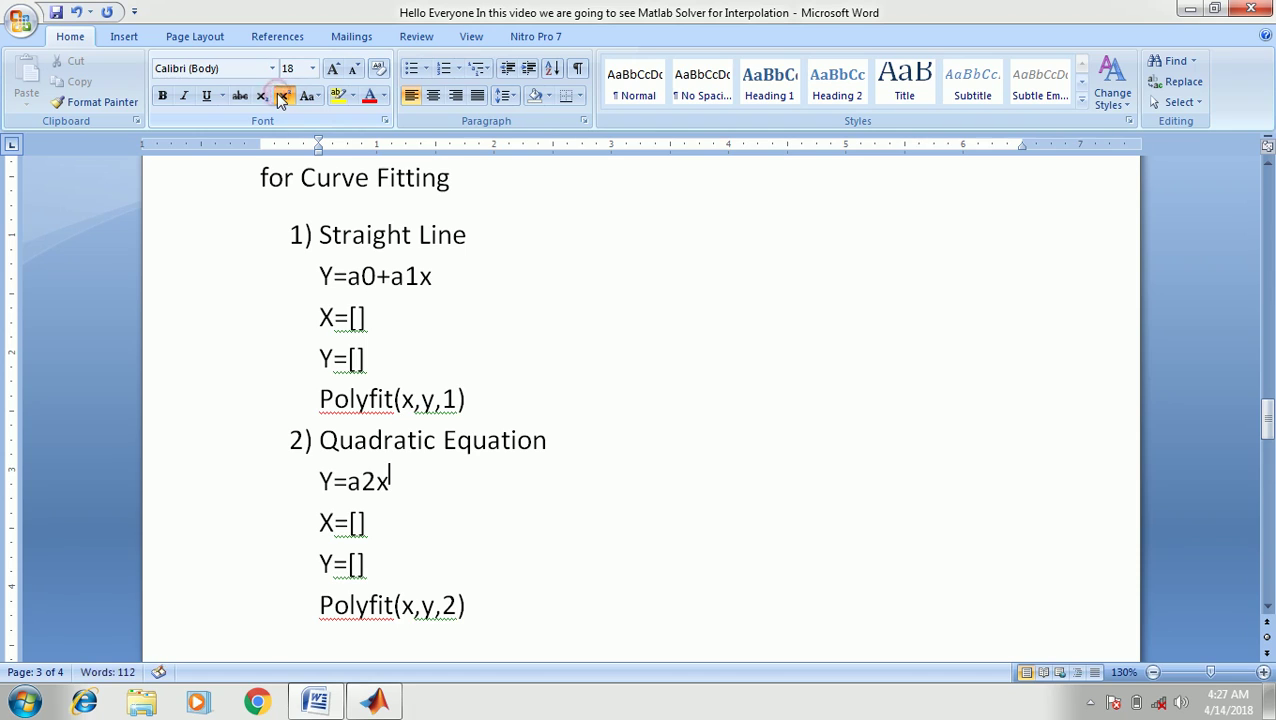
text(2)
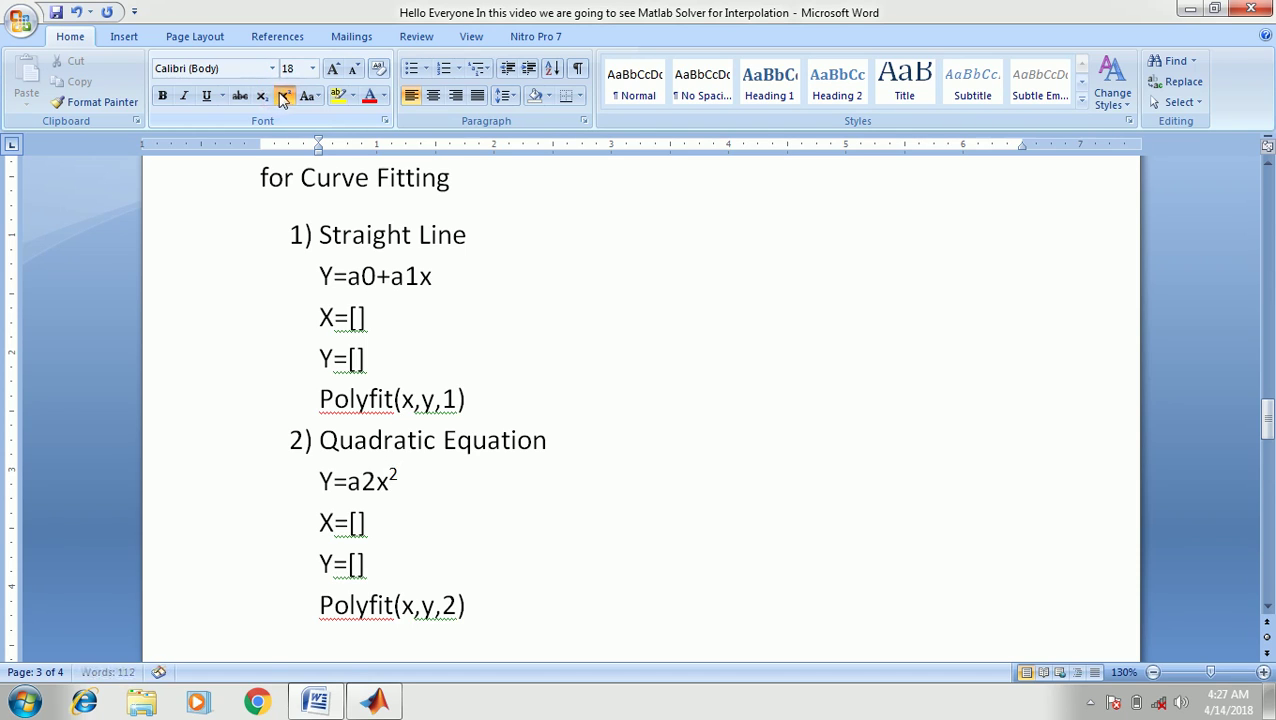
click(283, 96)
text(+a1)
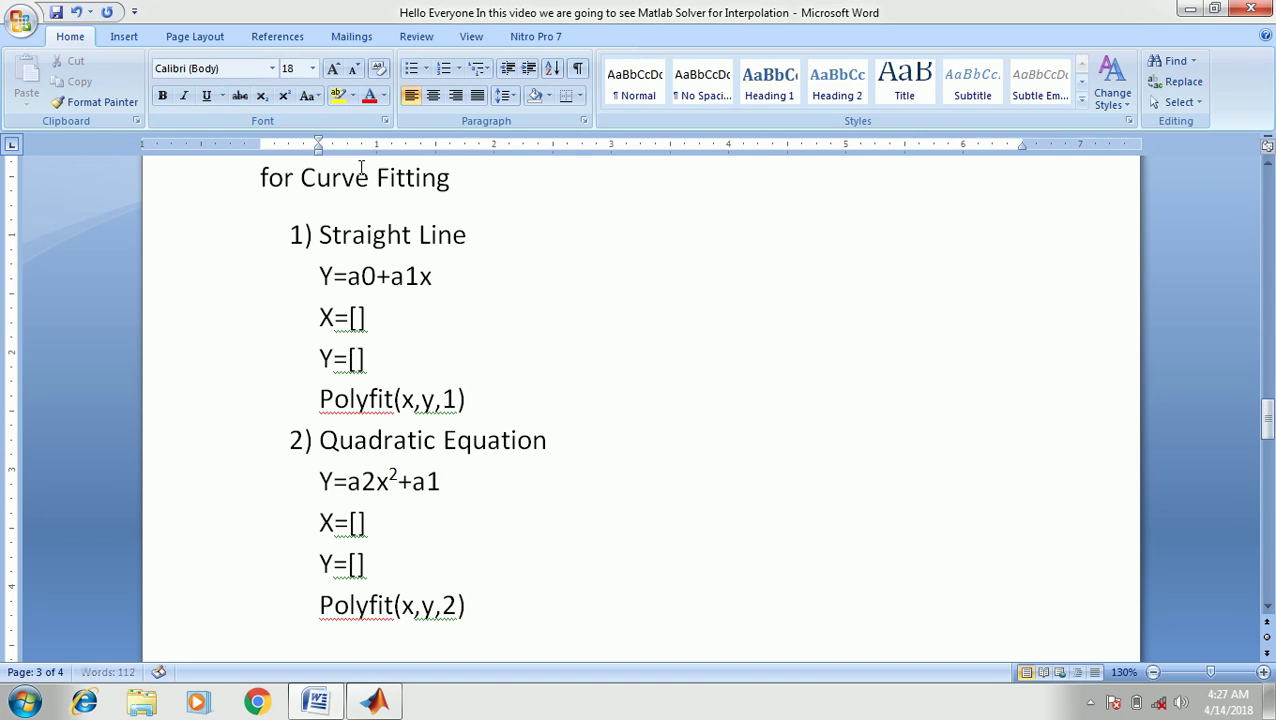
text(x+a0)
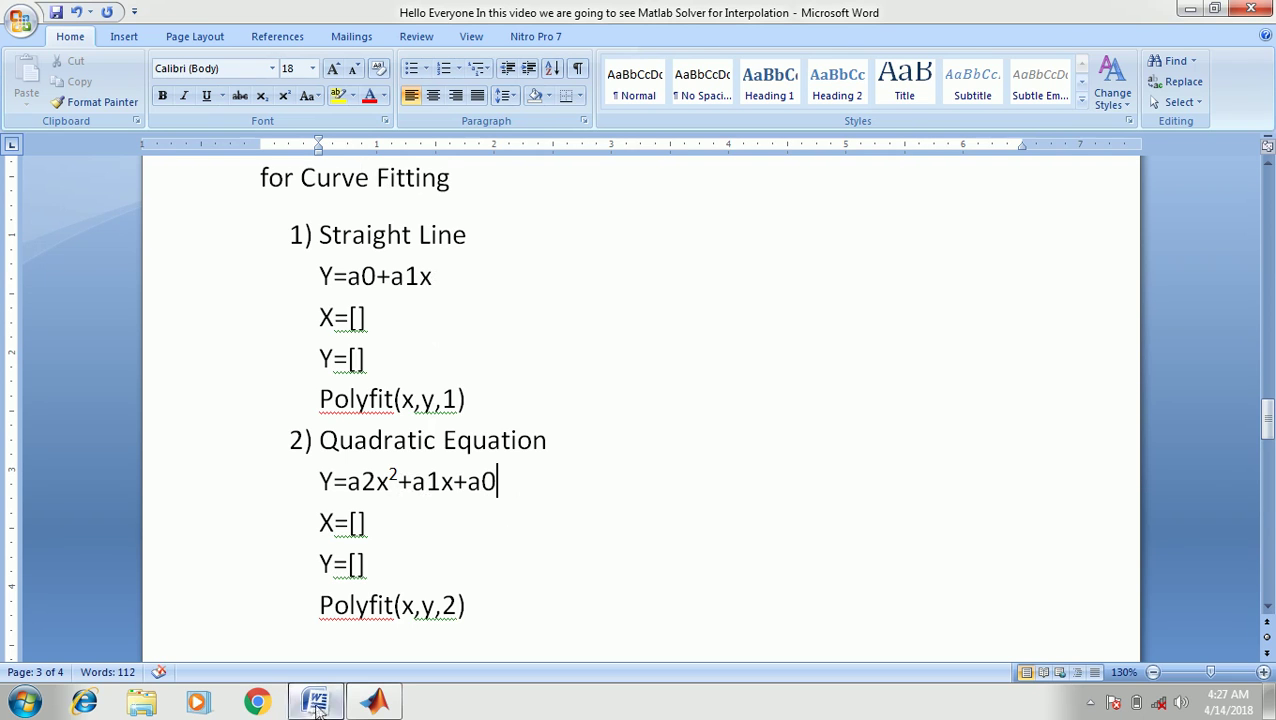
click(375, 702)
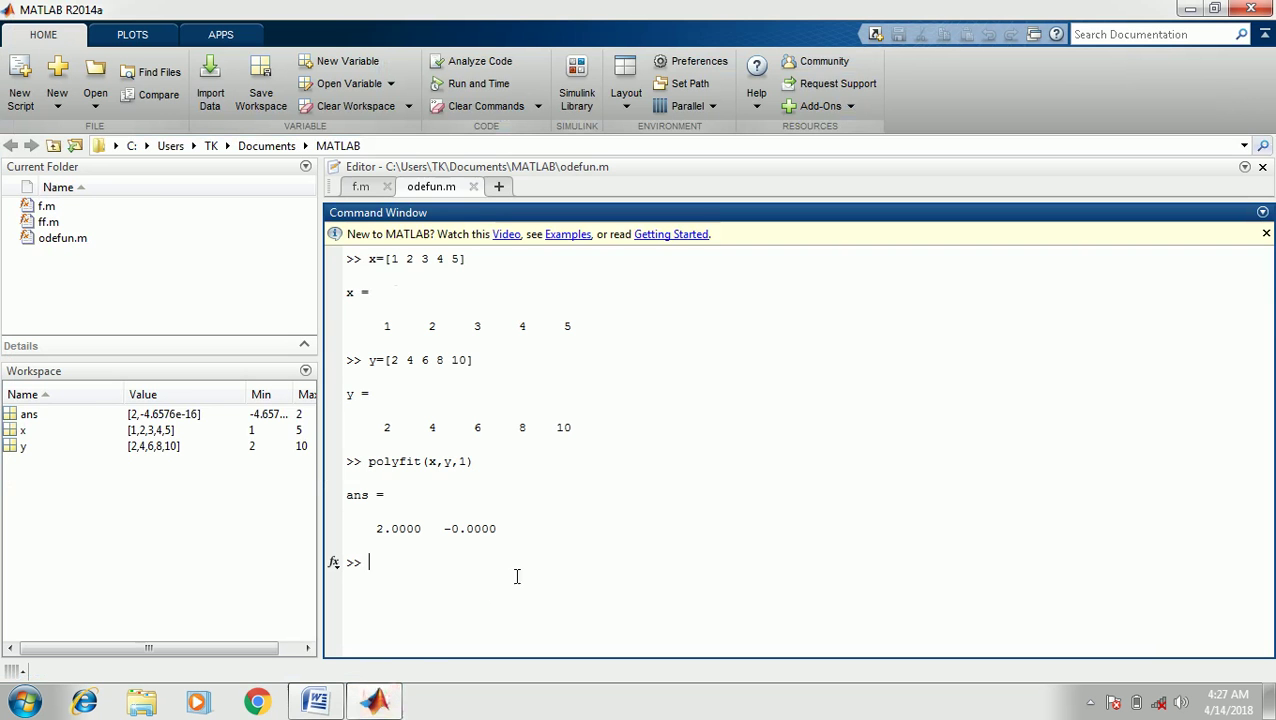
Step: Rerun the previous fit as polyfit(x,y,2), returning 0.0000, 2.0000 and 0.0000
key(Up)
key(Left)
key(BackSpace)
text(2)
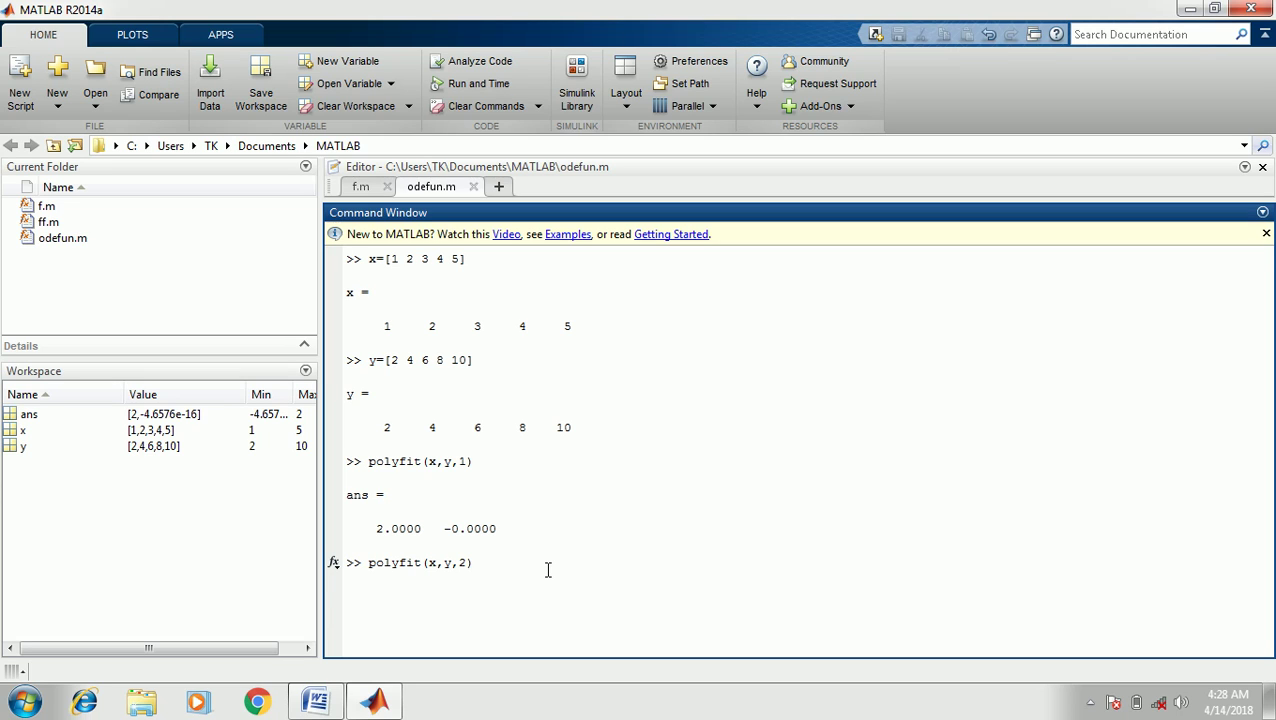
key(Return)
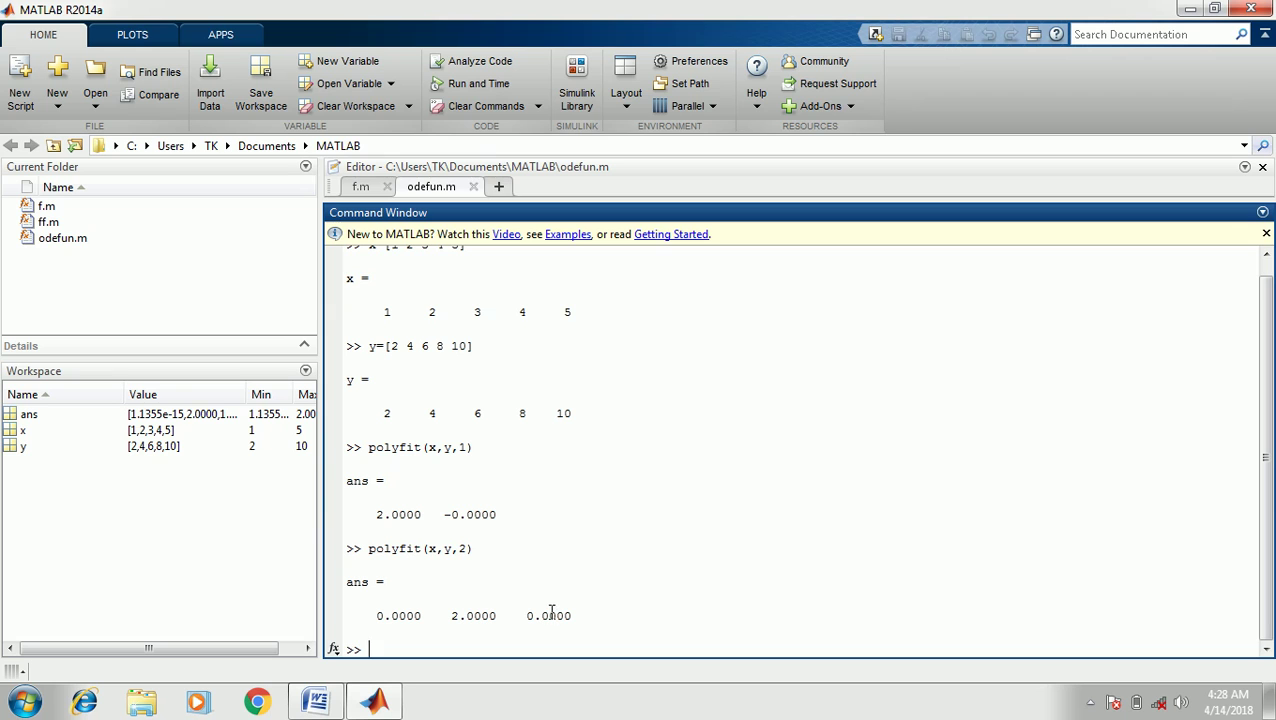
click(315, 702)
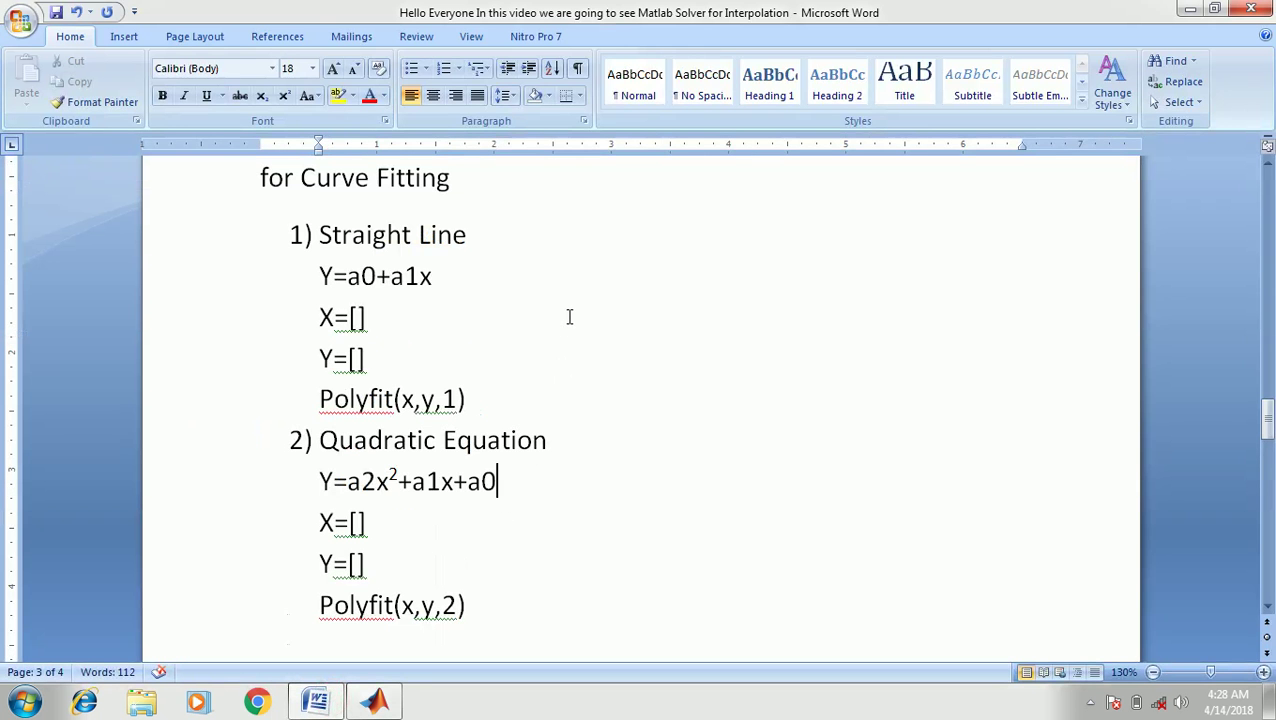
Step: Move down the Word notes to the Power Equation steps: y=ax^b, log transforms, a=exp(a0), b=a1
key(Down)
key(Down)
key(Down)
key(Down)
key(Down)
key(Down)
key(Down)
key(Down)
key(Down)
key(Down)
key(Down)
key(Down)
key(Down)
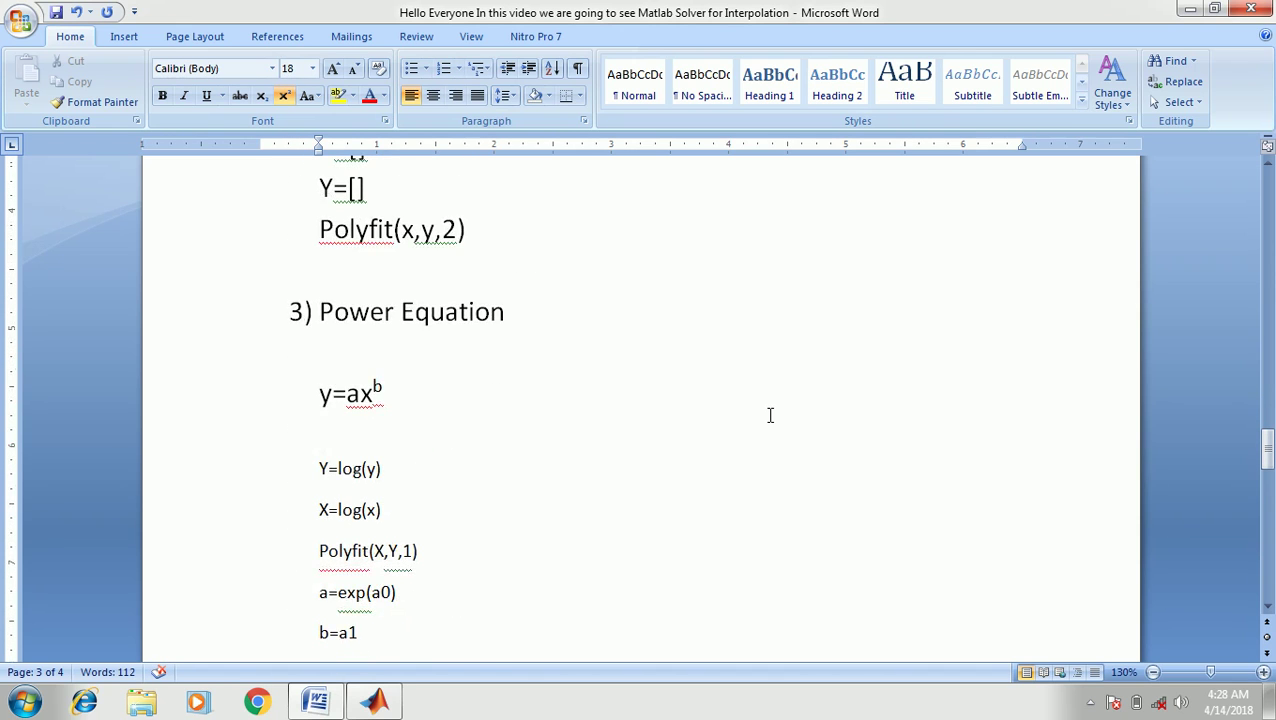
key(Down)
key(Down)
key(Down)
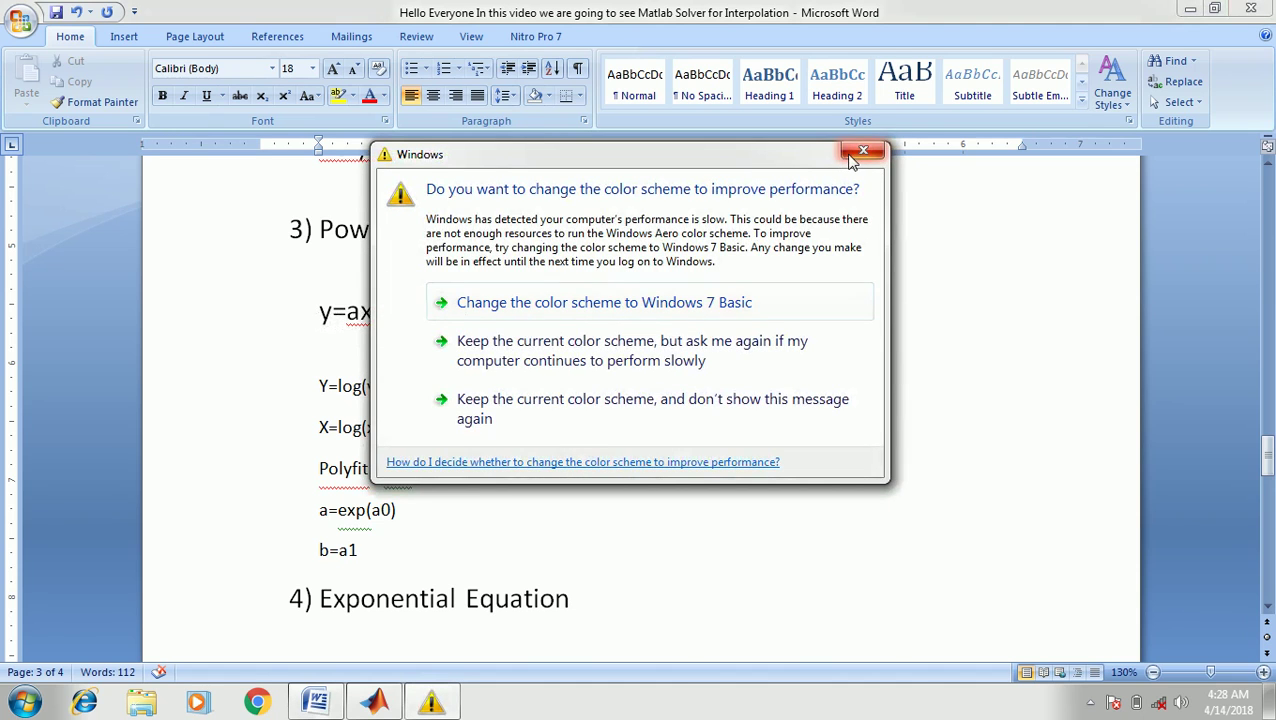
click(851, 162)
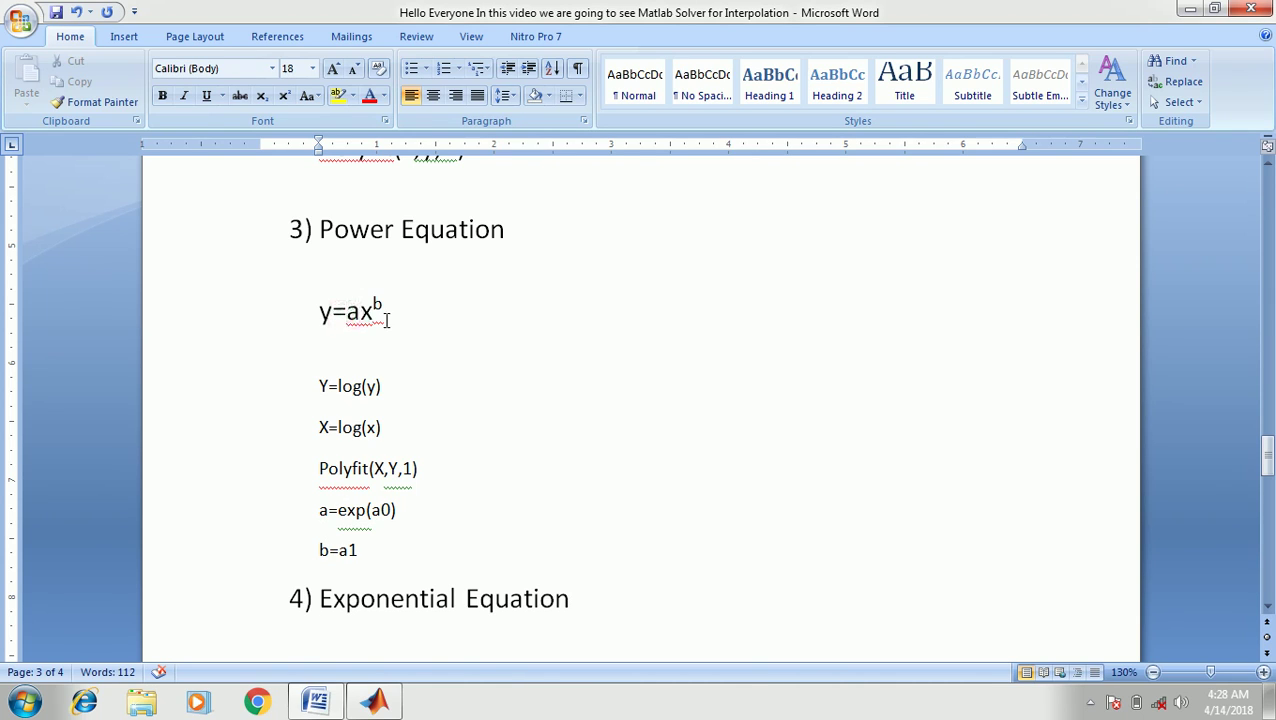
Step: Clear the MATLAB Command Window with clc and define x=[1 3 5 7]
click(374, 704)
text(clc)
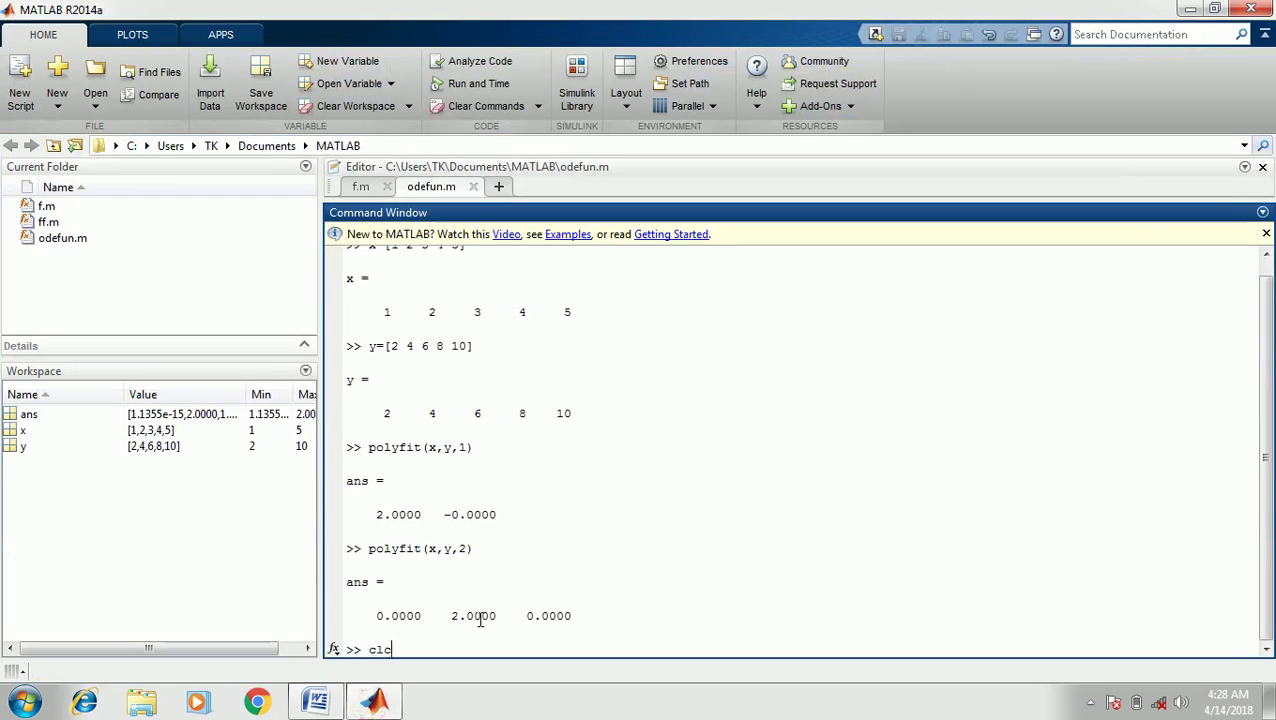
key(Return)
text(x=[])
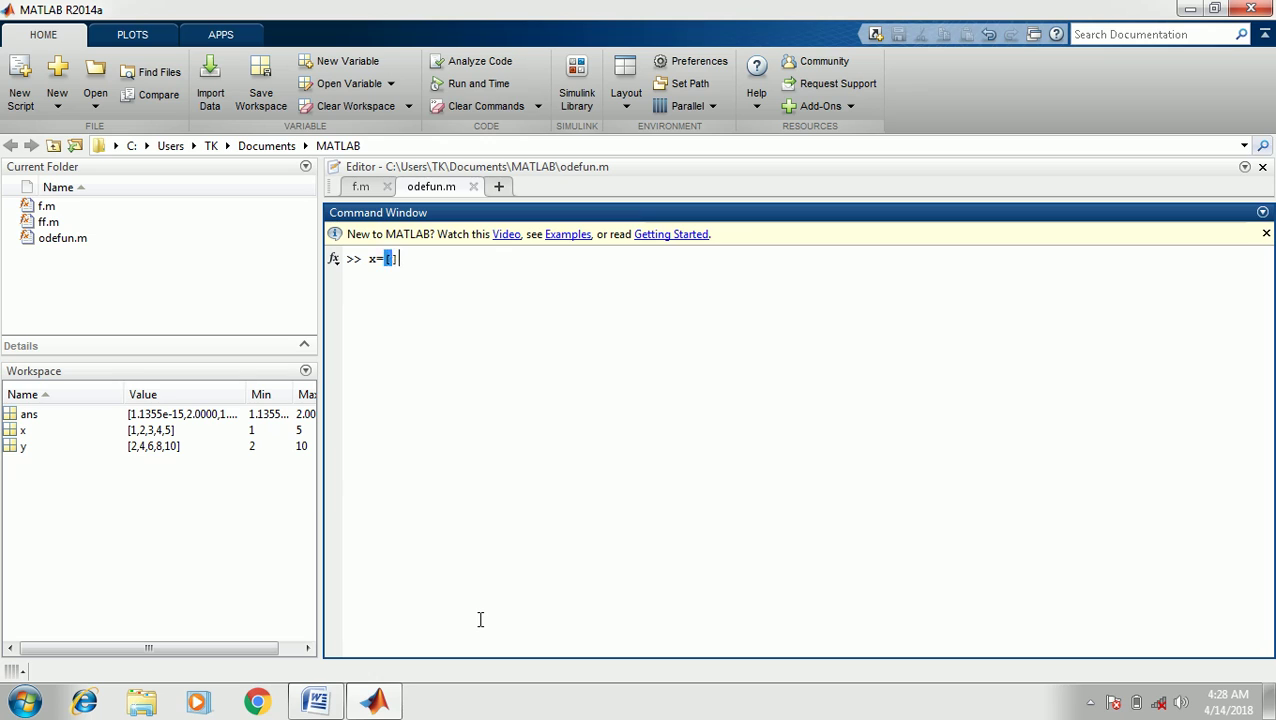
key(Left)
text(1 )
text( 3 5)
text( 7)
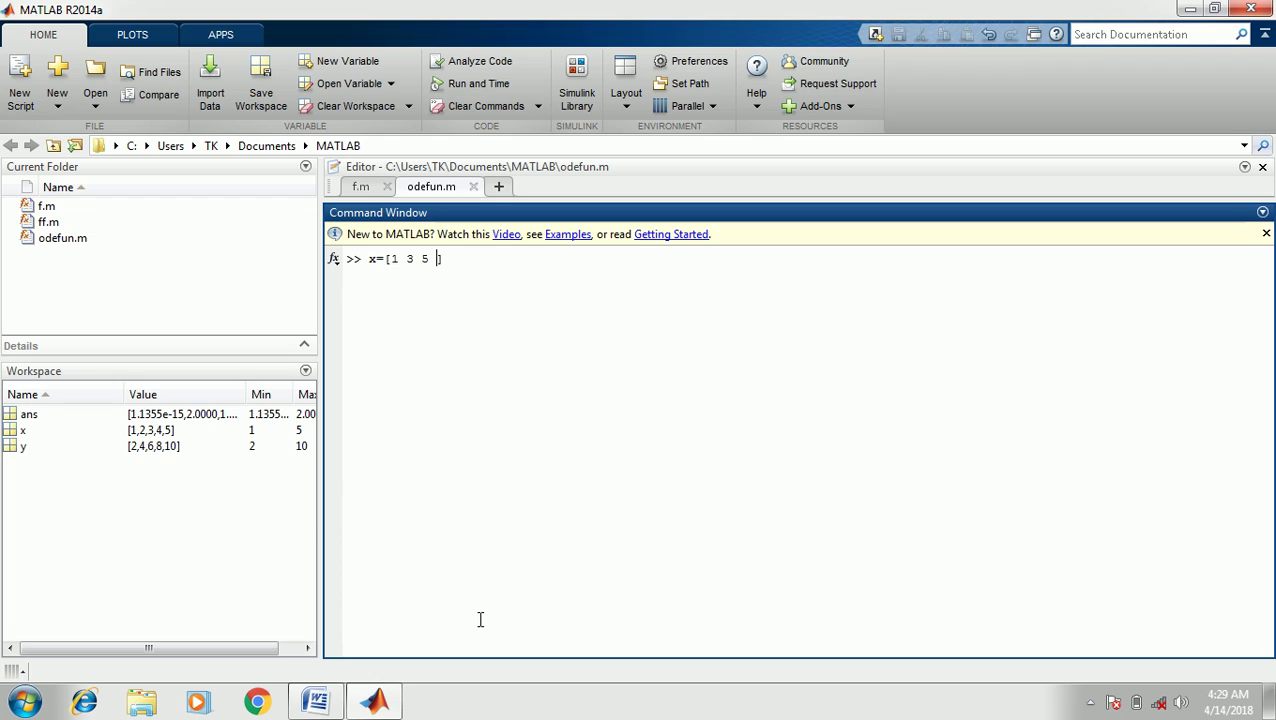
key(Return)
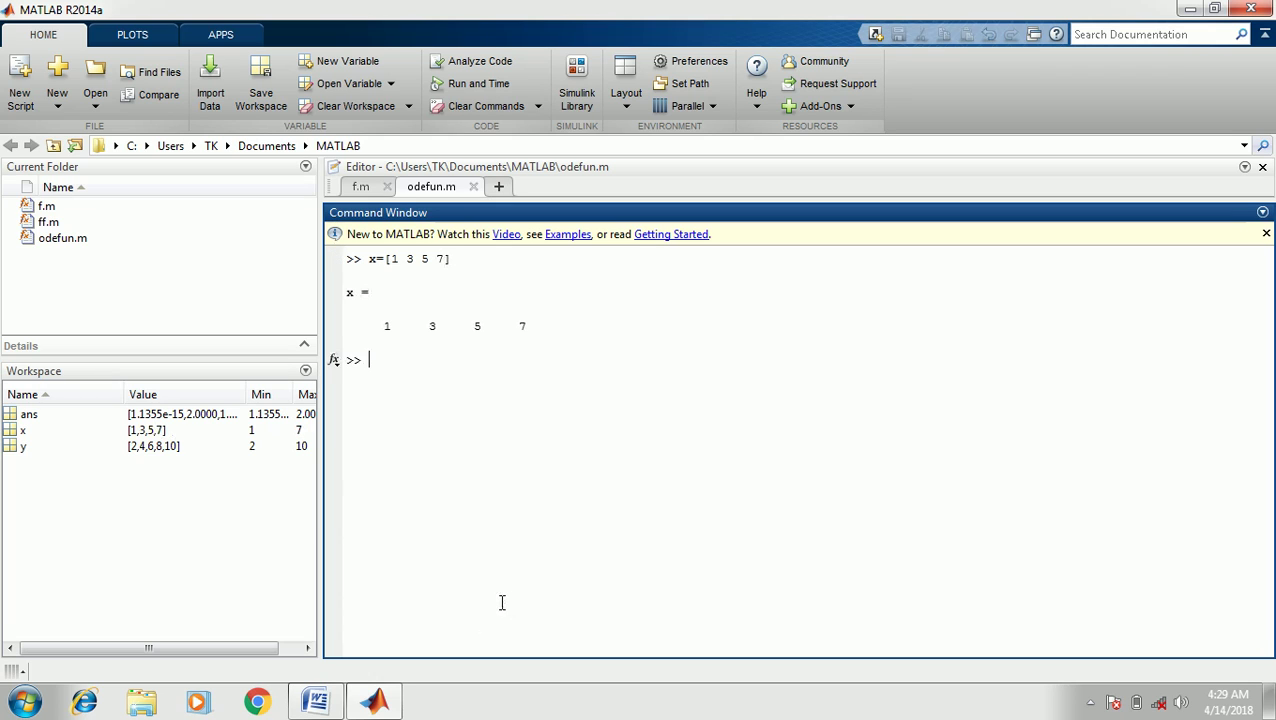
Step: Define y=[12 23 34 45]
text(y=[])
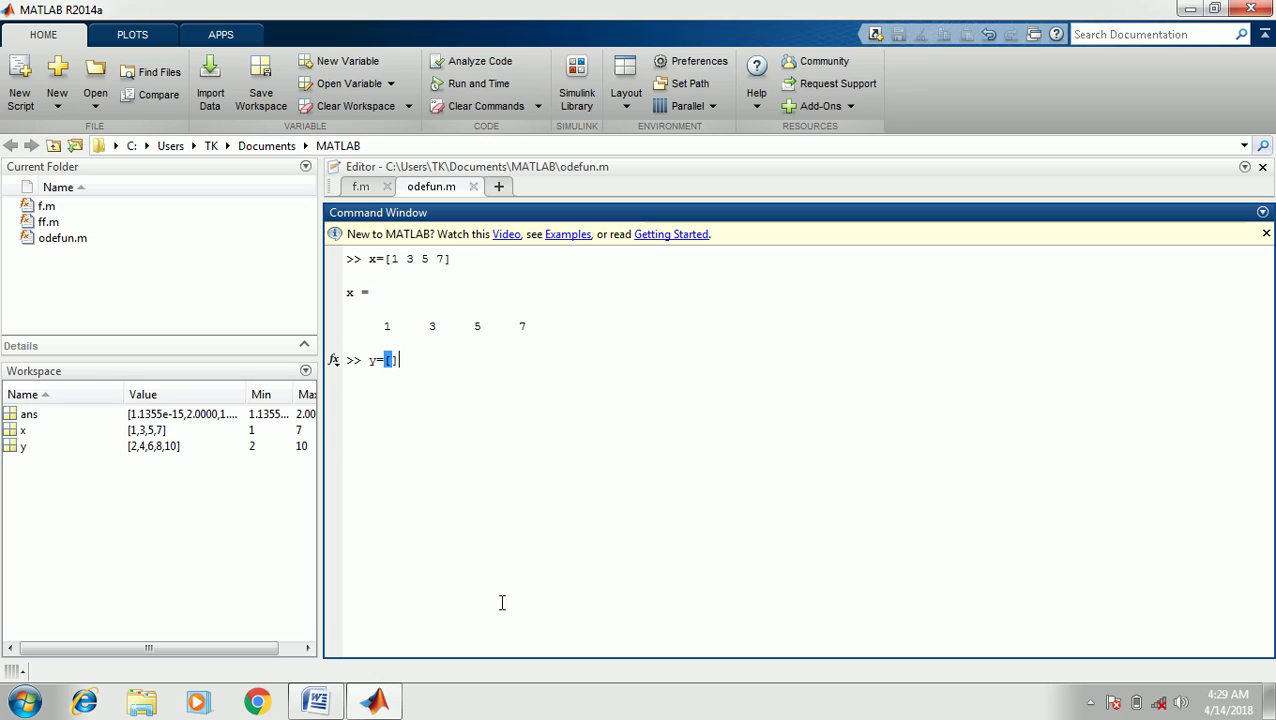
text(12 23 )
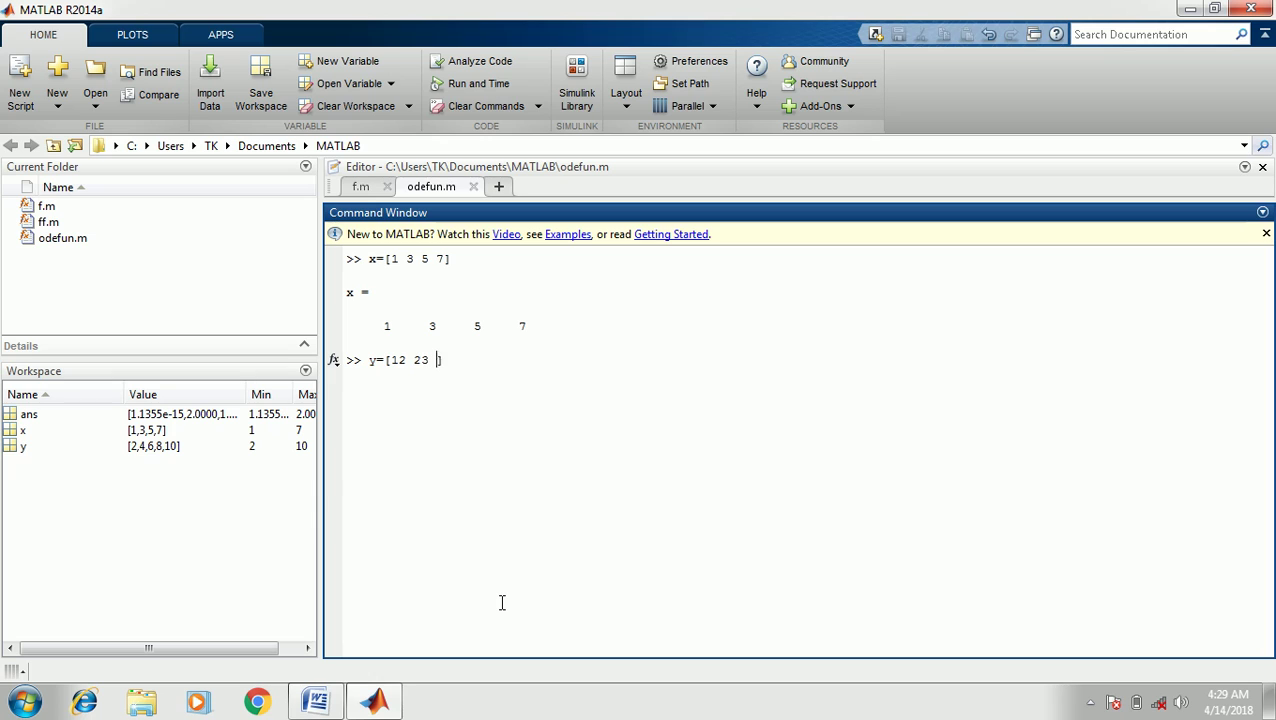
text(34 45)
key(Return)
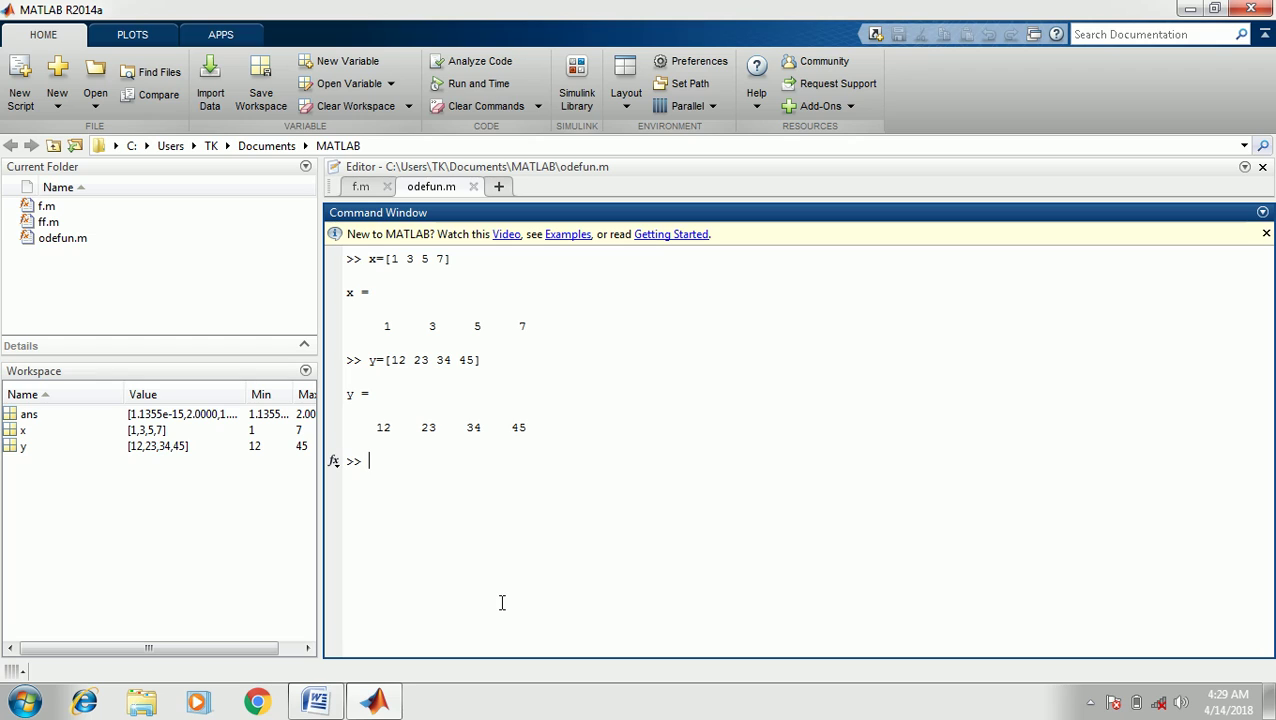
text(Y=[1)
key(BackSpace)
key(BackSpace)
key(BackSpace)
key(BackSpace)
Step: Compute X=log(x) and Y=log(y) in the Command Window
key(alt+Tab)
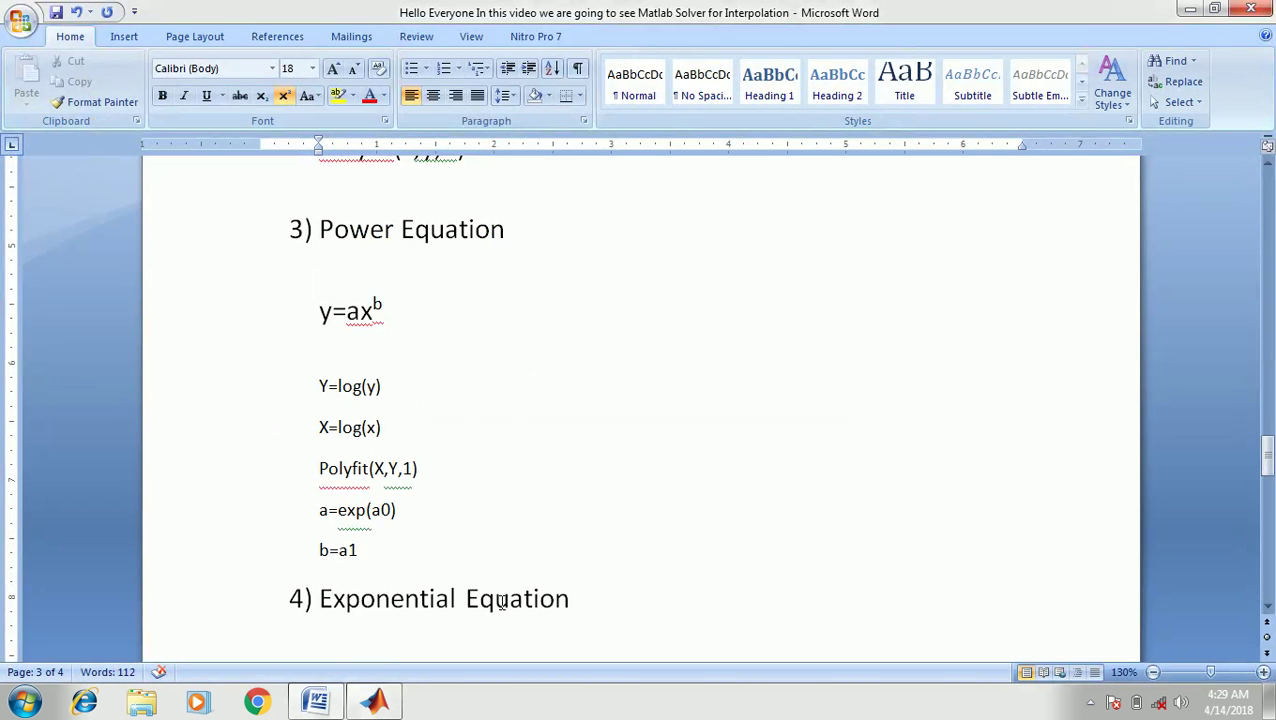
key(alt+Tab)
text(a)
key(BackSpace)
text(a)
key(BackSpace)
text(X=l)
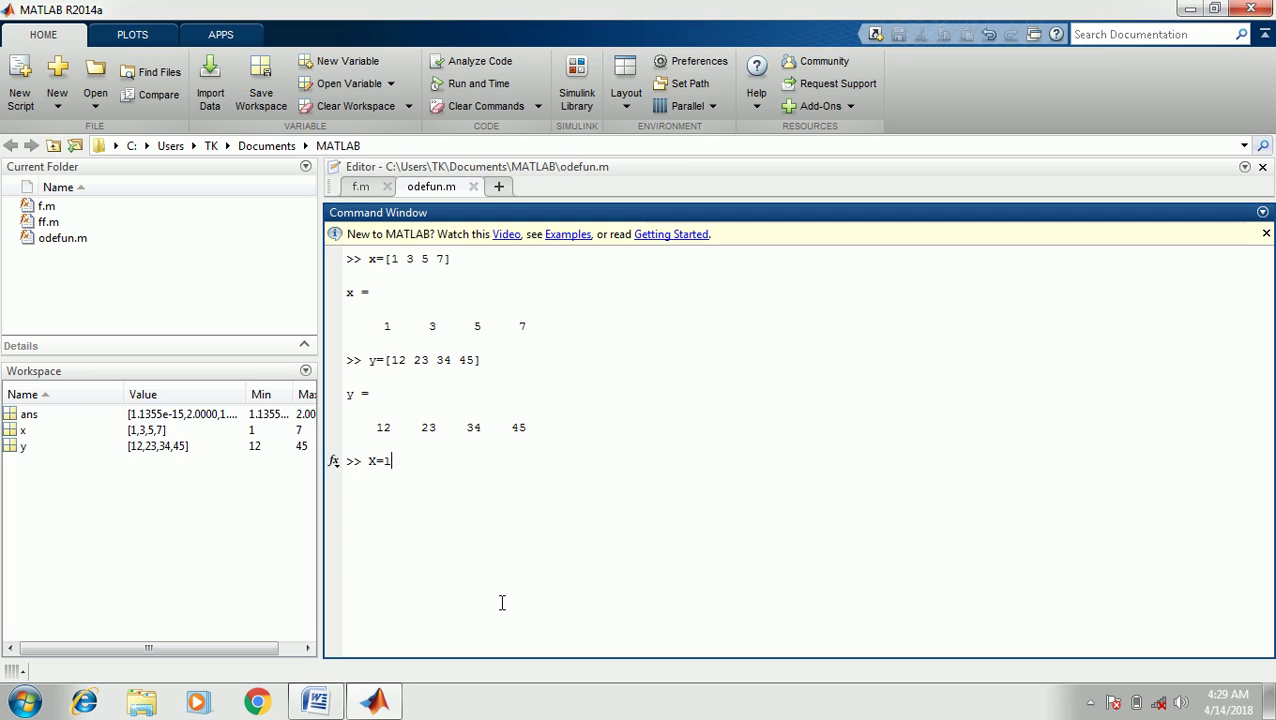
text(og(x))
key(Return)
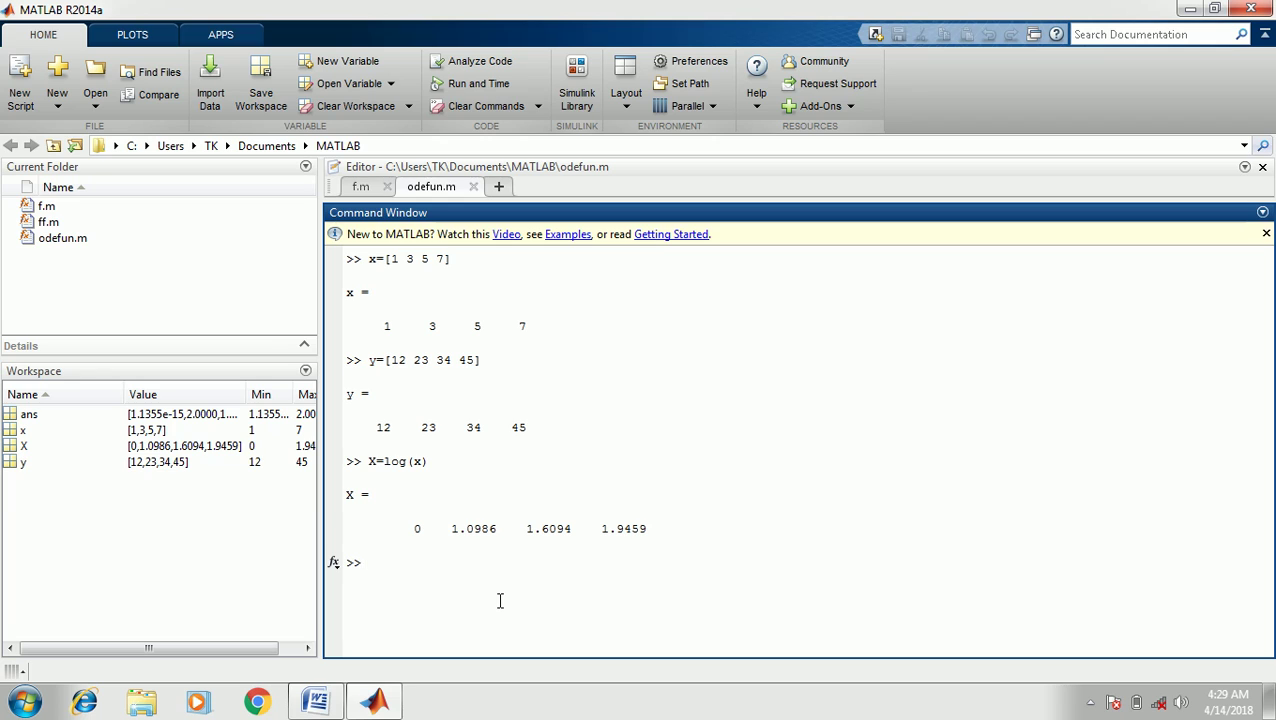
text(Y=log(y))
key(Return)
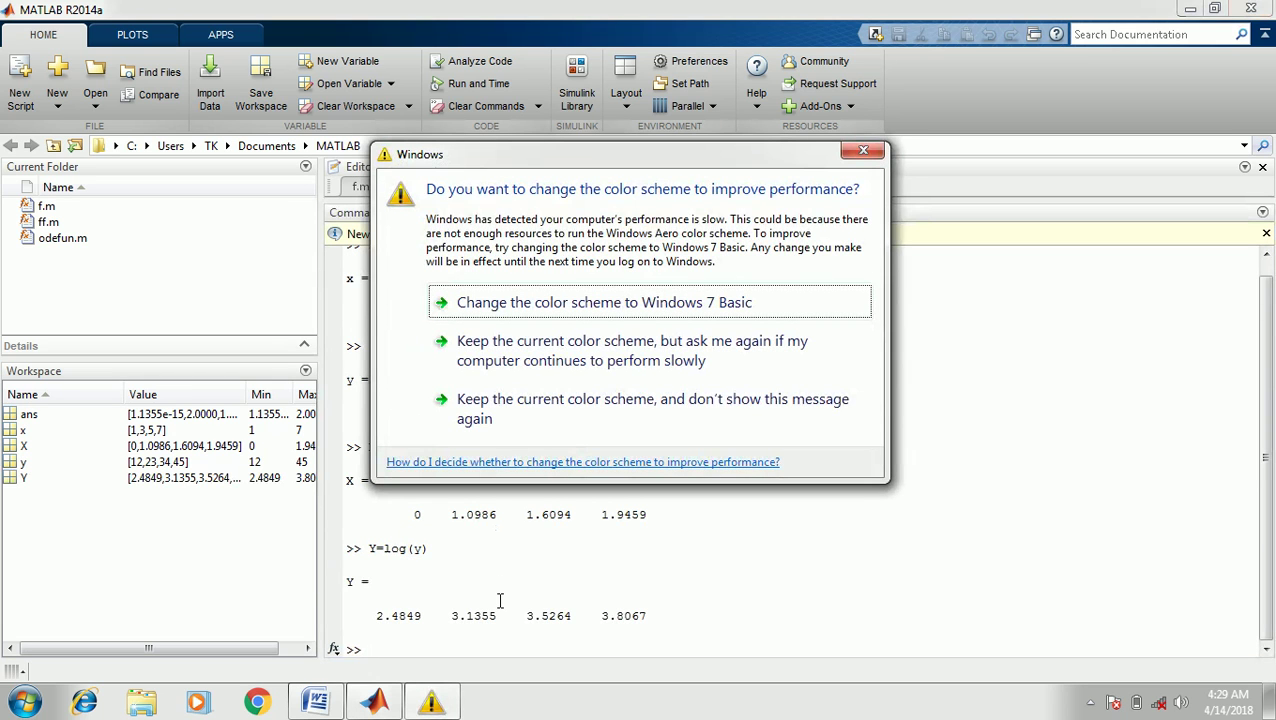
Step: Attempt the linear fit of Y against X, mistyped as ployfit(X,Y,1)
click(863, 151)
text(plofit)
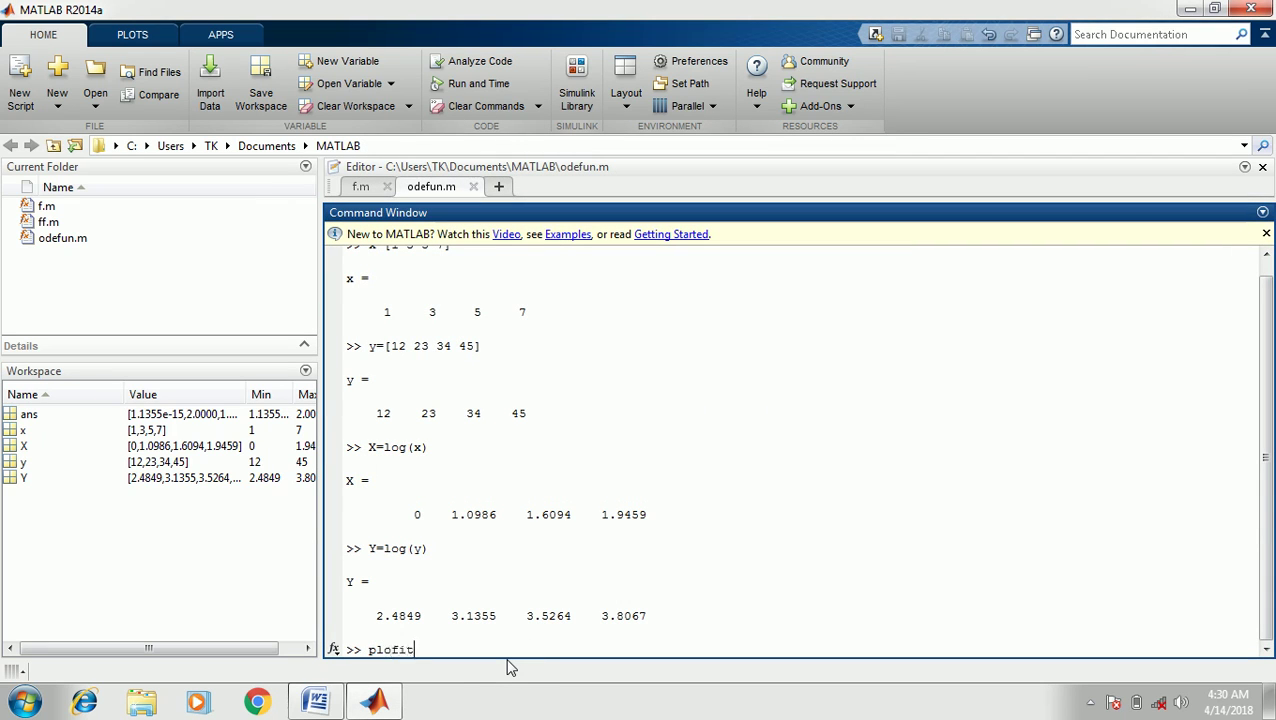
key(BackSpace)
key(BackSpace)
key(BackSpace)
text(yfit(X,Y,1))
key(Return)
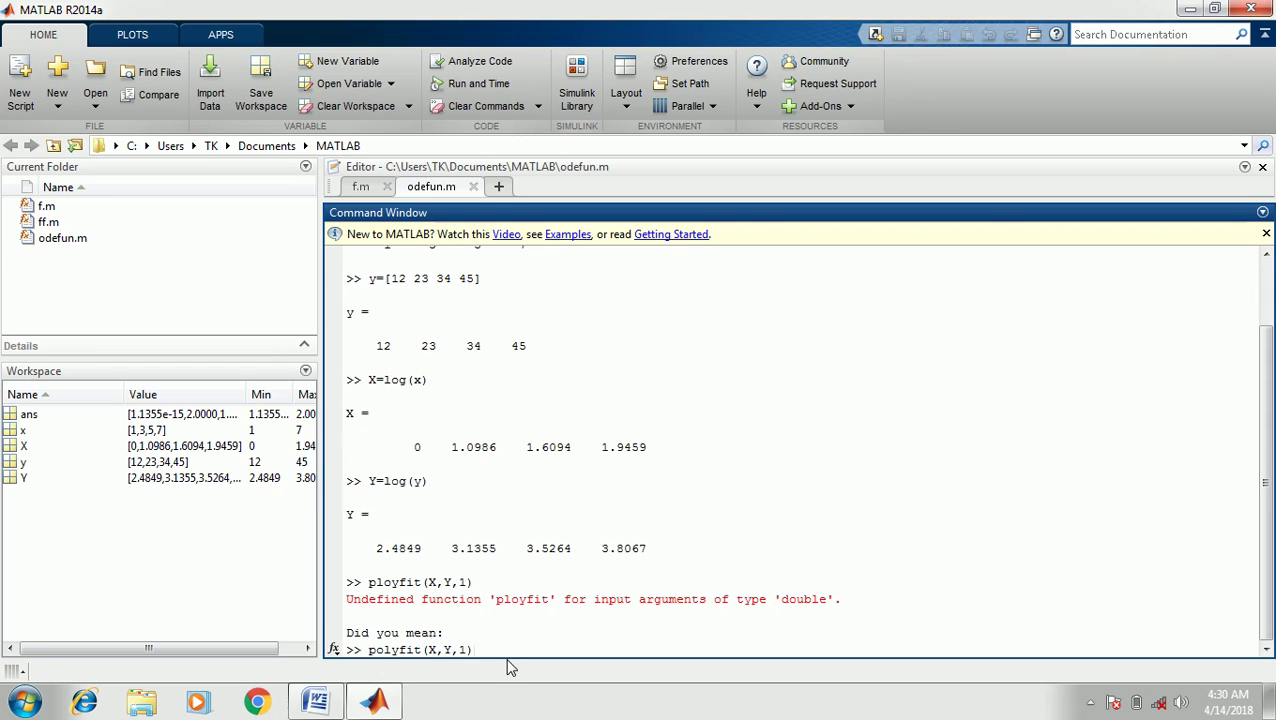
key(BackSpace)
key(BackSpace)
key(BackSpace)
key(BackSpace)
key(BackSpace)
key(BackSpace)
key(BackSpace)
key(BackSpace)
key(BackSpace)
key(BackSpace)
key(BackSpace)
key(BackSpace)
key(BackSpace)
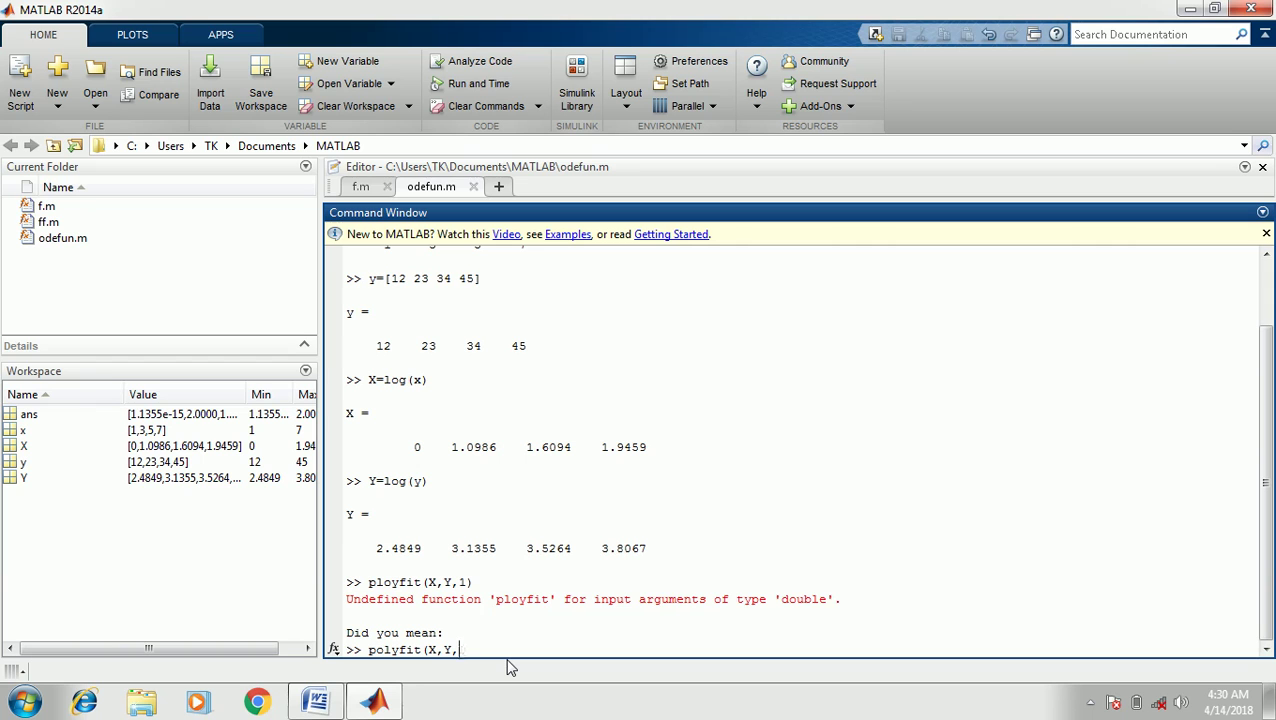
key(BackSpace)
Step: Run polyfit(X,Y,1) correctly, returning 0.6715 and 2.4571
key(alt+Tab)
key(alt+Tab)
text(PL)
key(BackSpace)
key(BackSpace)
key(alt+Tab)
key(alt+Tab)
text(p)
key(BackSpace)
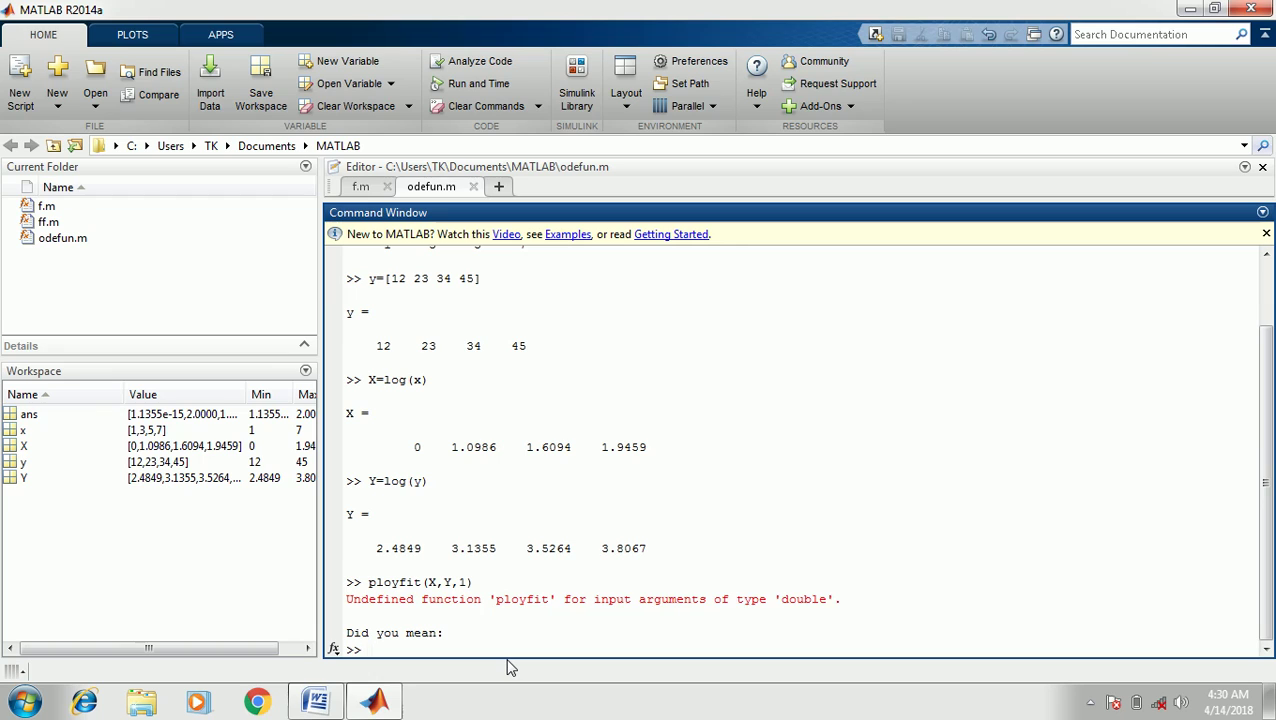
text(polyfit(X,Y,1))
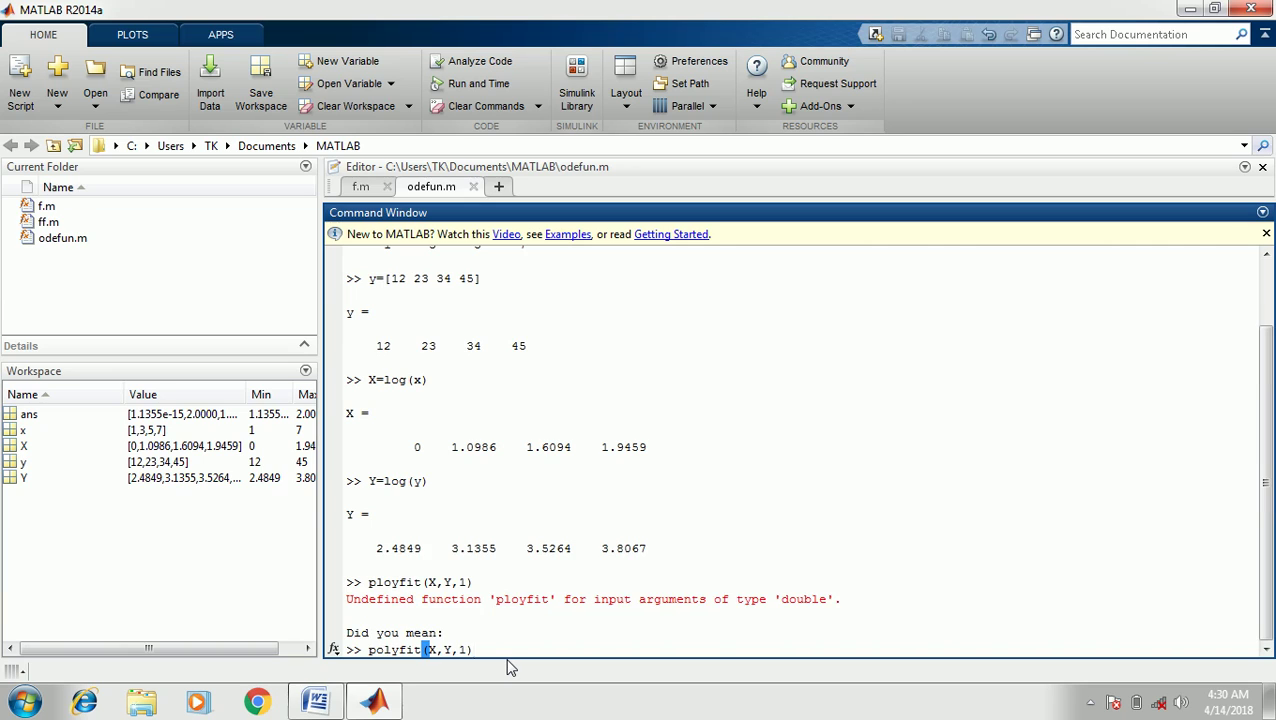
key(Return)
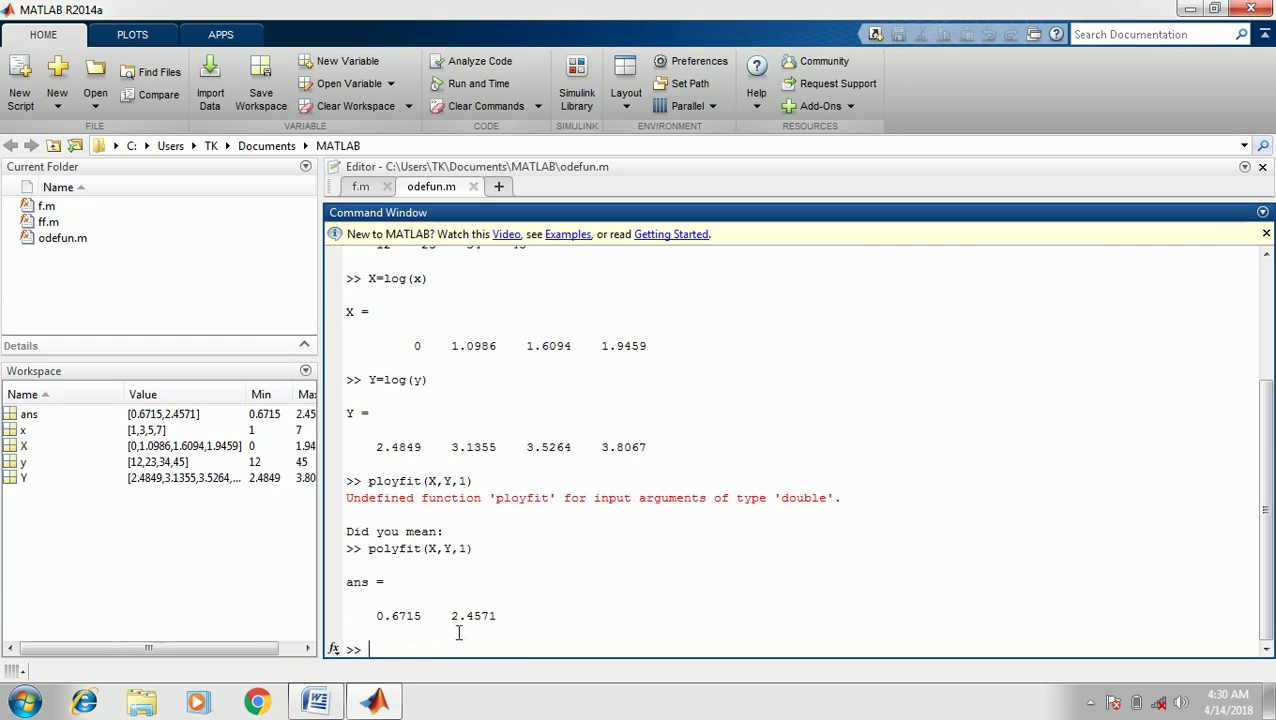
key(alt+Tab)
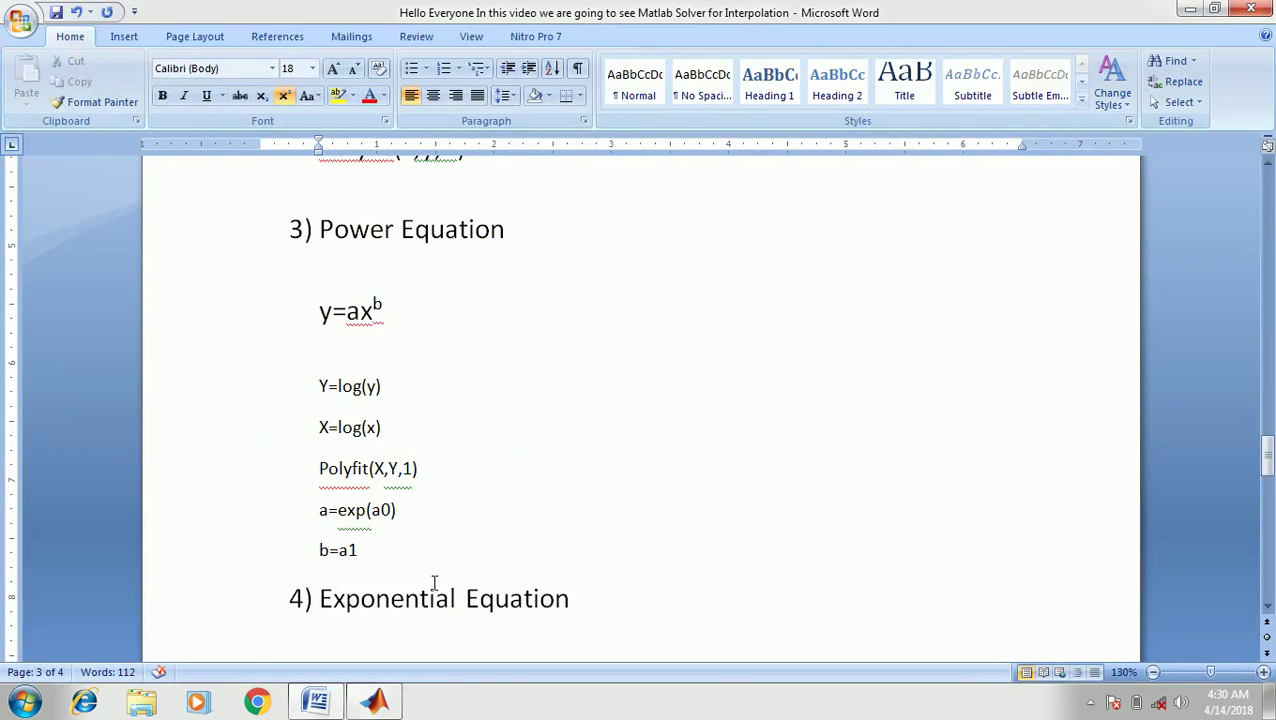
Step: Compute a=exp(2.4571), giving 11.6709
key(alt+Tab)
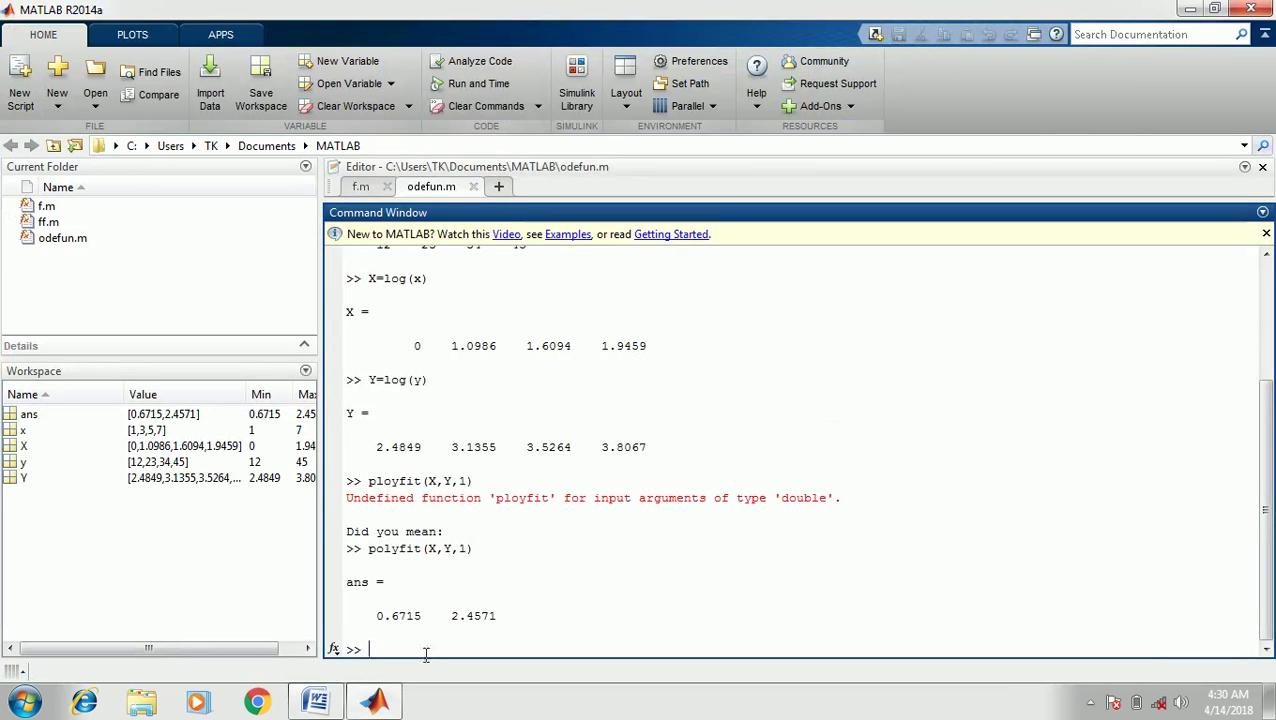
text(A=)
key(BackSpace)
key(BackSpace)
text(a=exp)
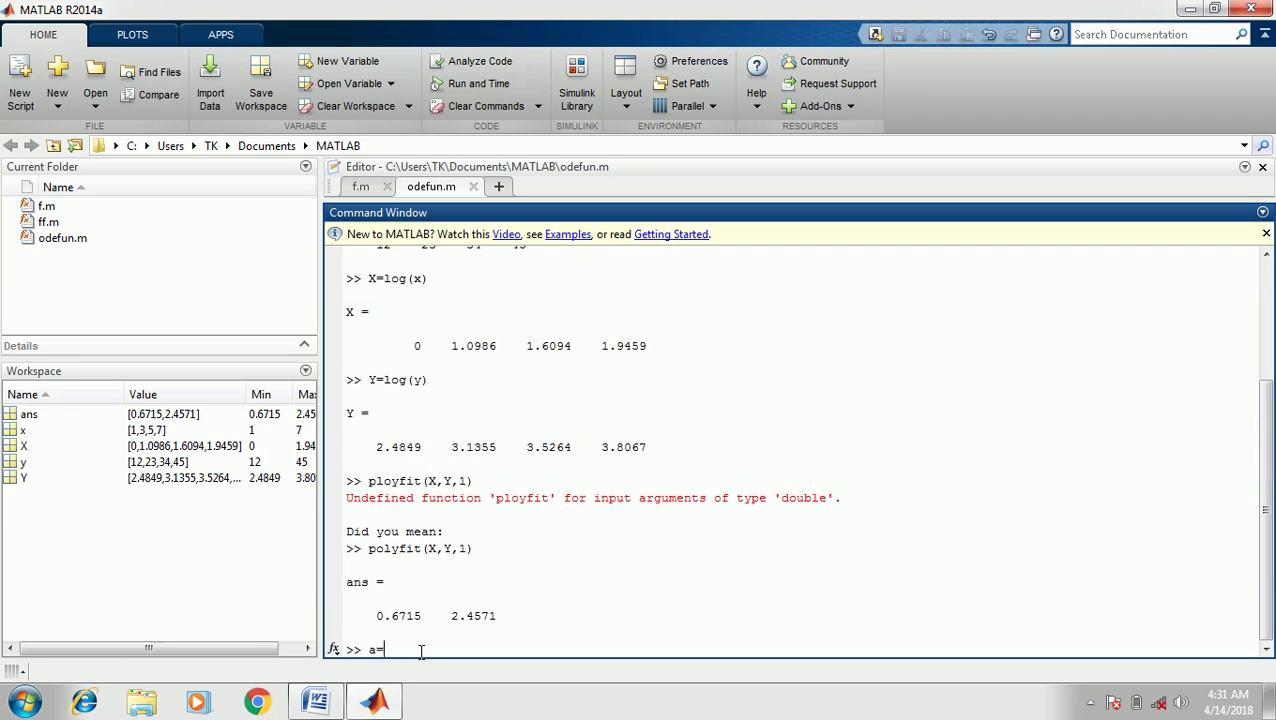
text((2.4571)
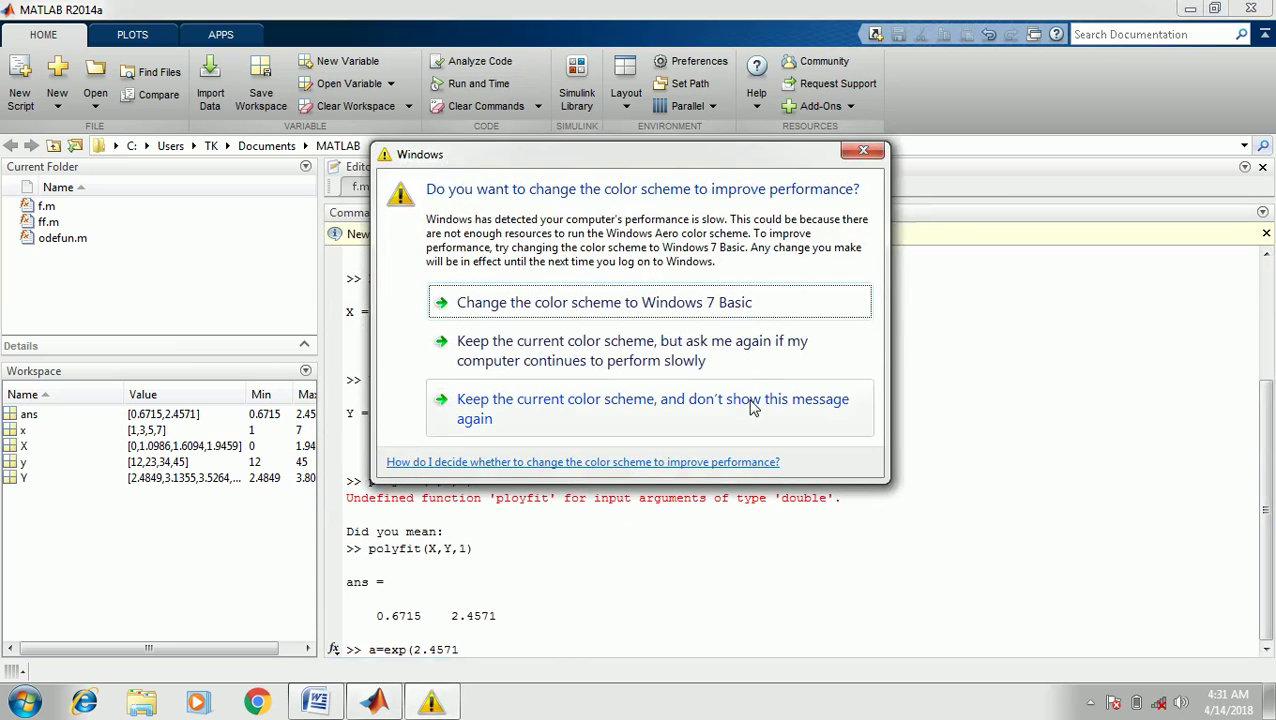
click(862, 151)
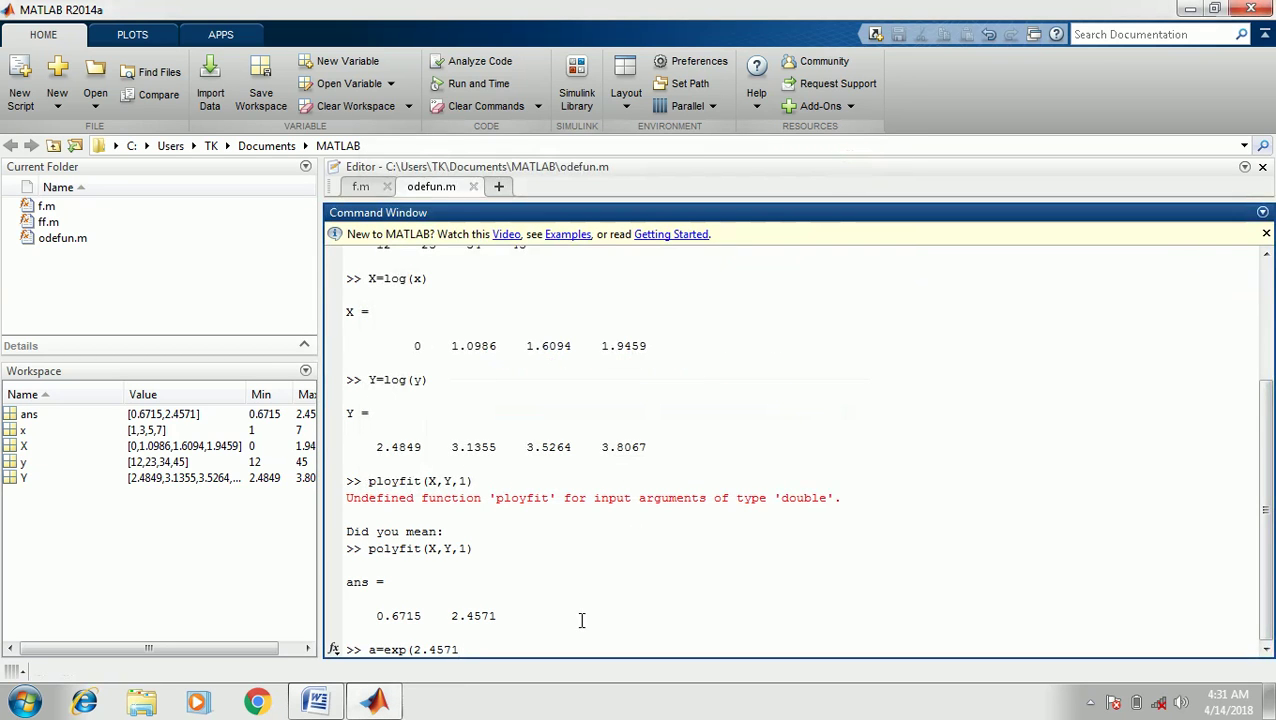
text())
key(Return)
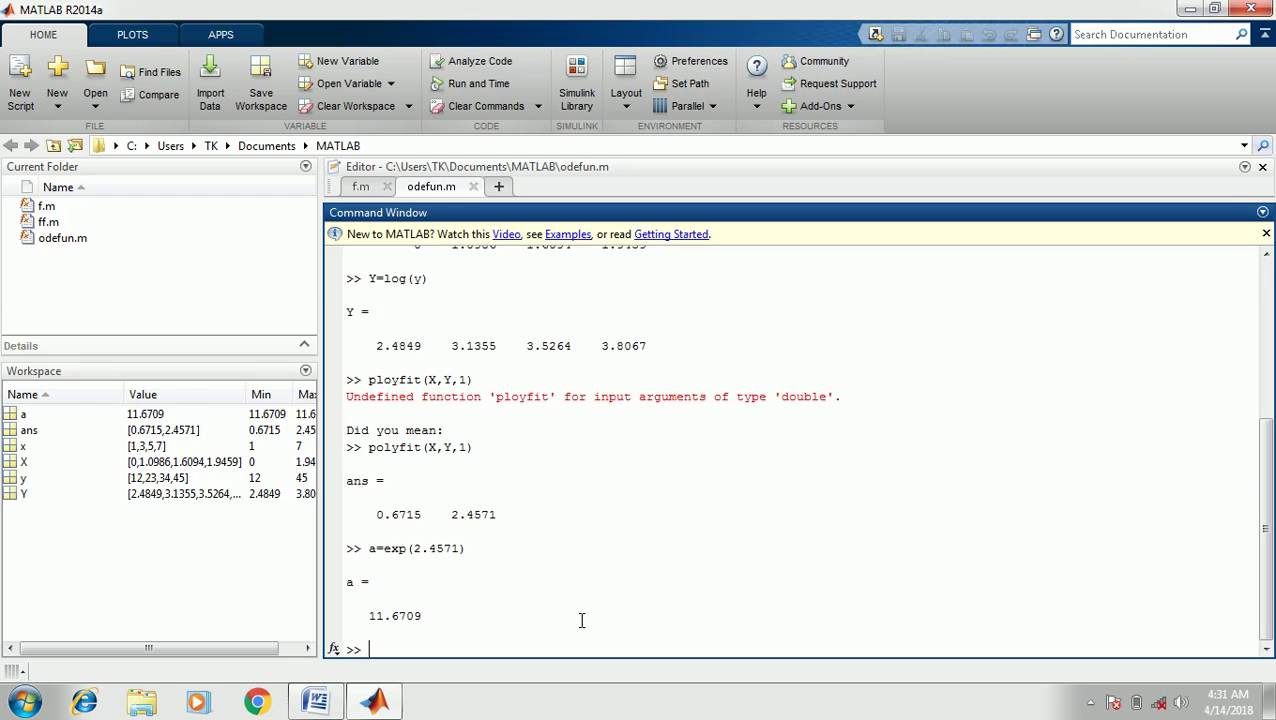
Step: Store b=0.6715 as the power-equation exponent
key(alt+Tab)
key(alt+Tab)
text(b=0.6715)
key(Return)
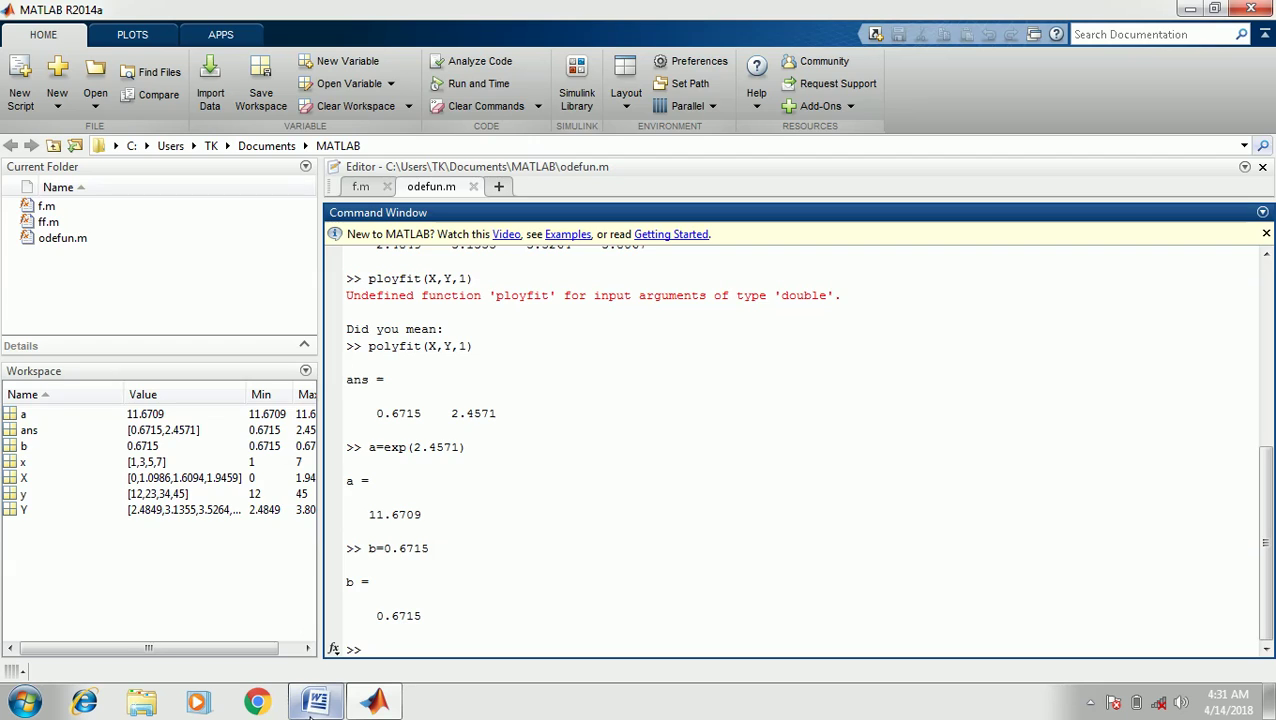
click(314, 703)
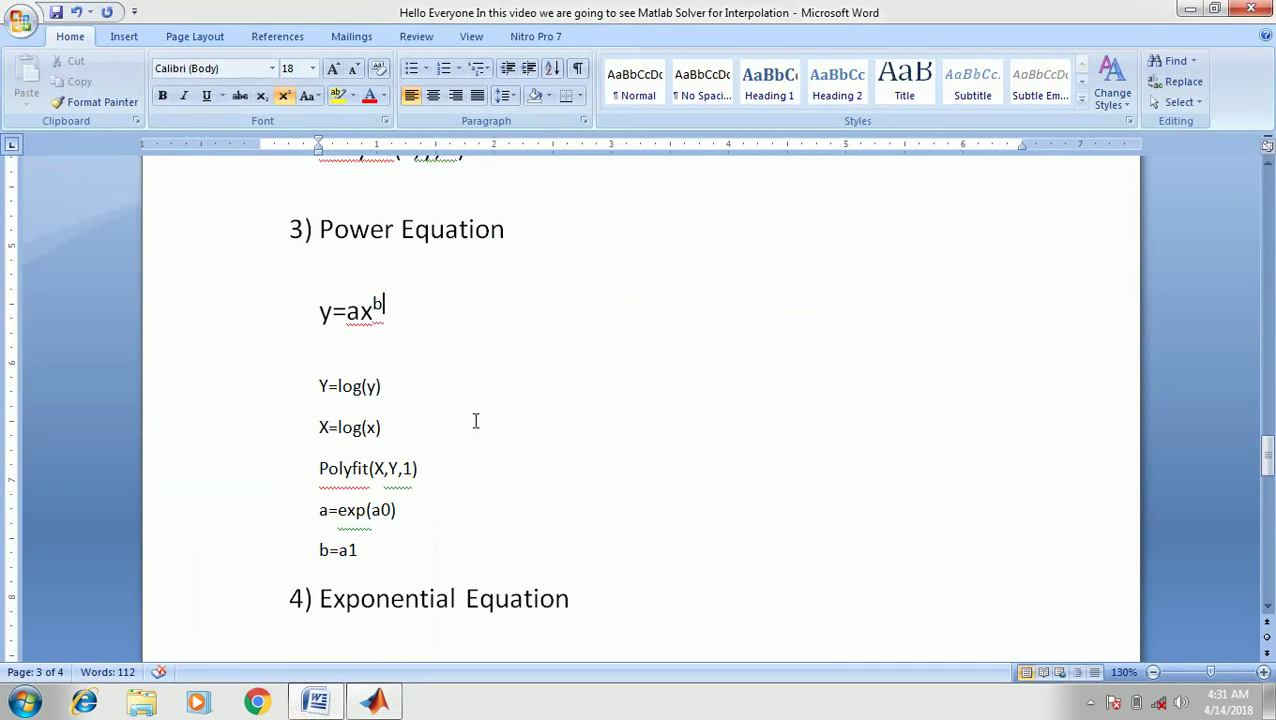
Step: Read through the exponential-equation formula lines (X=x, Y=log(y)) in the Word notes
key(Down)
key(Down)
key(Down)
key(Down)
key(Down)
key(Down)
key(Down)
key(Down)
key(Down)
key(Down)
key(Down)
key(Down)
key(Down)
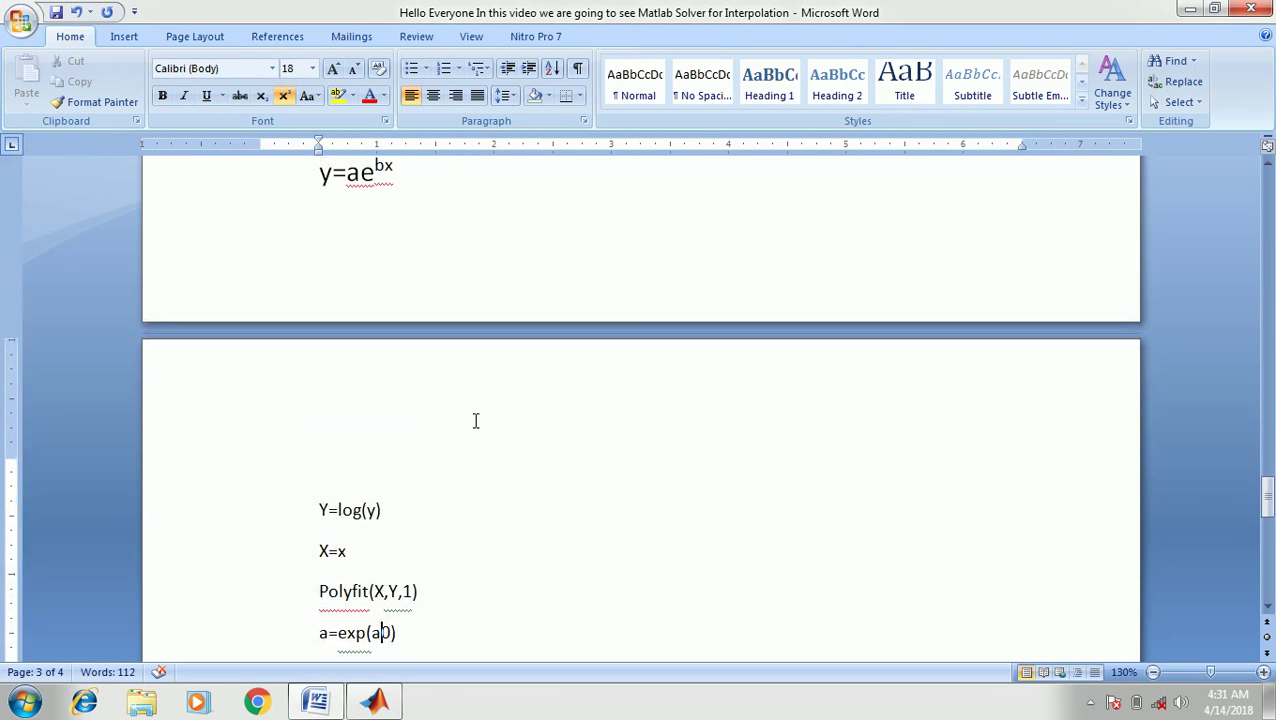
key(Up)
key(Up)
key(Up)
key(Up)
key(Up)
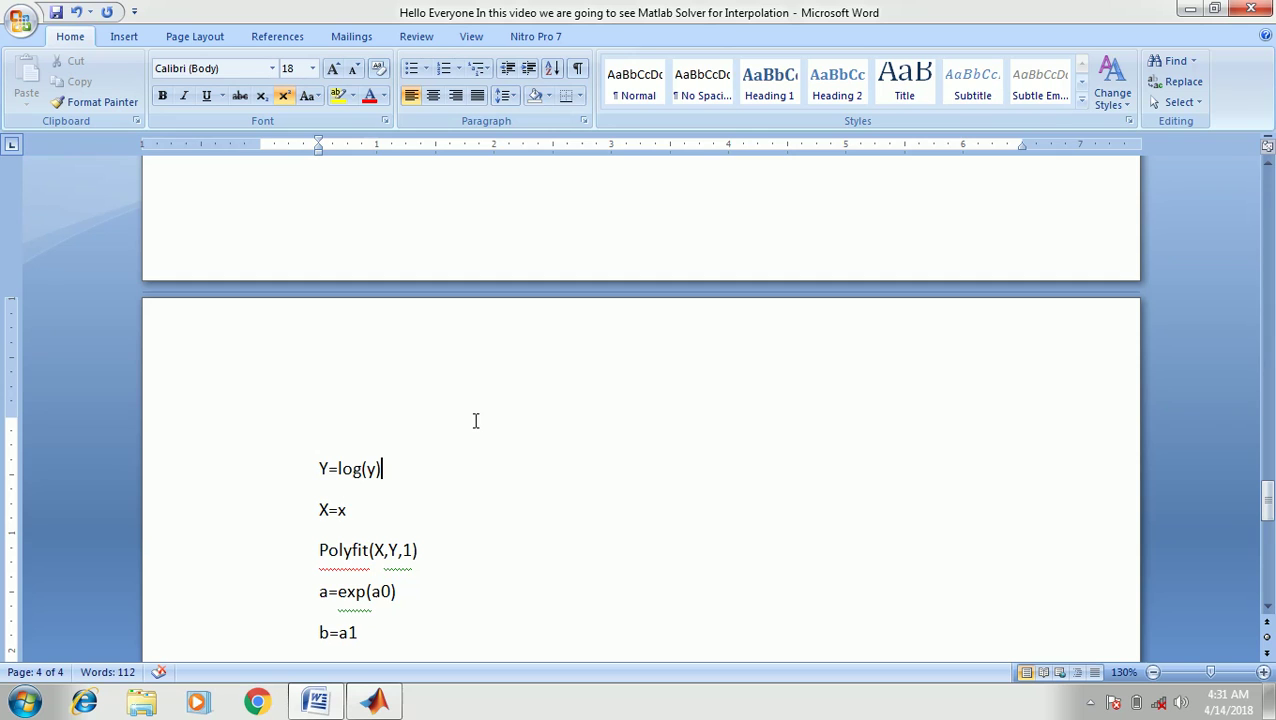
key(Down)
key(Down)
key(Left)
key(Left)
key(Up)
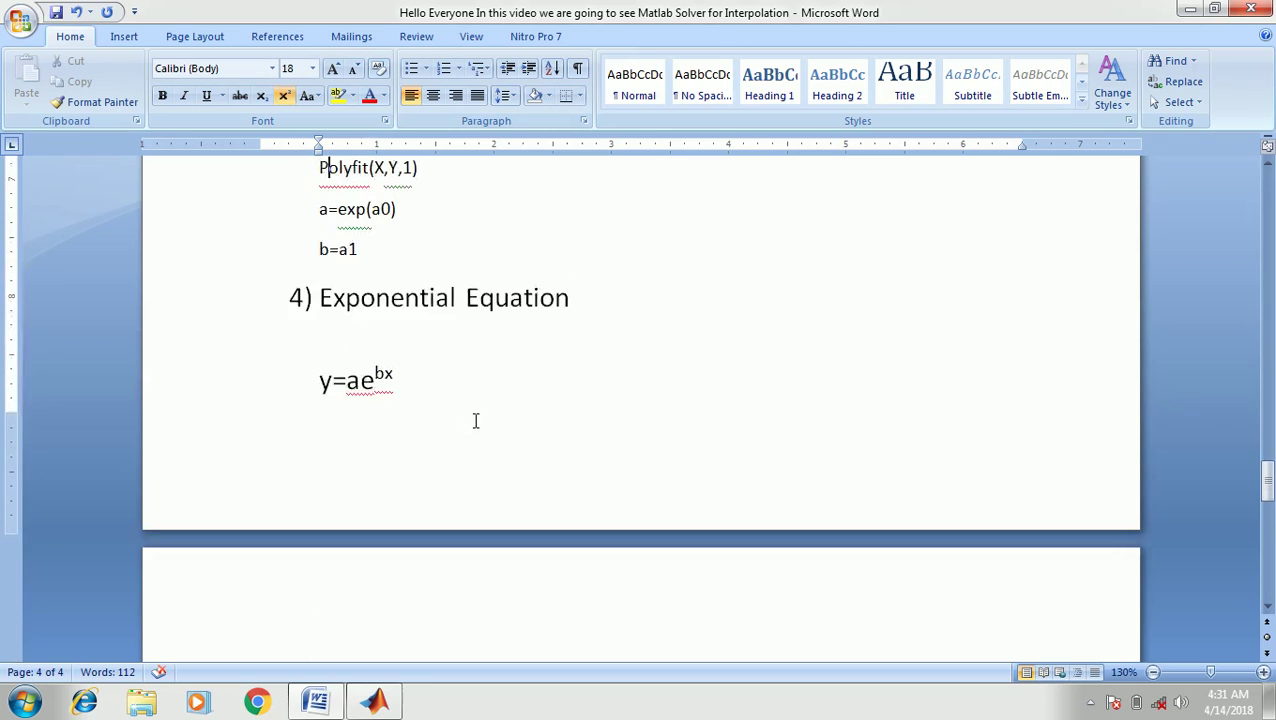
key(Up)
key(Up)
key(Up)
key(Down)
key(Down)
key(Right)
key(Right)
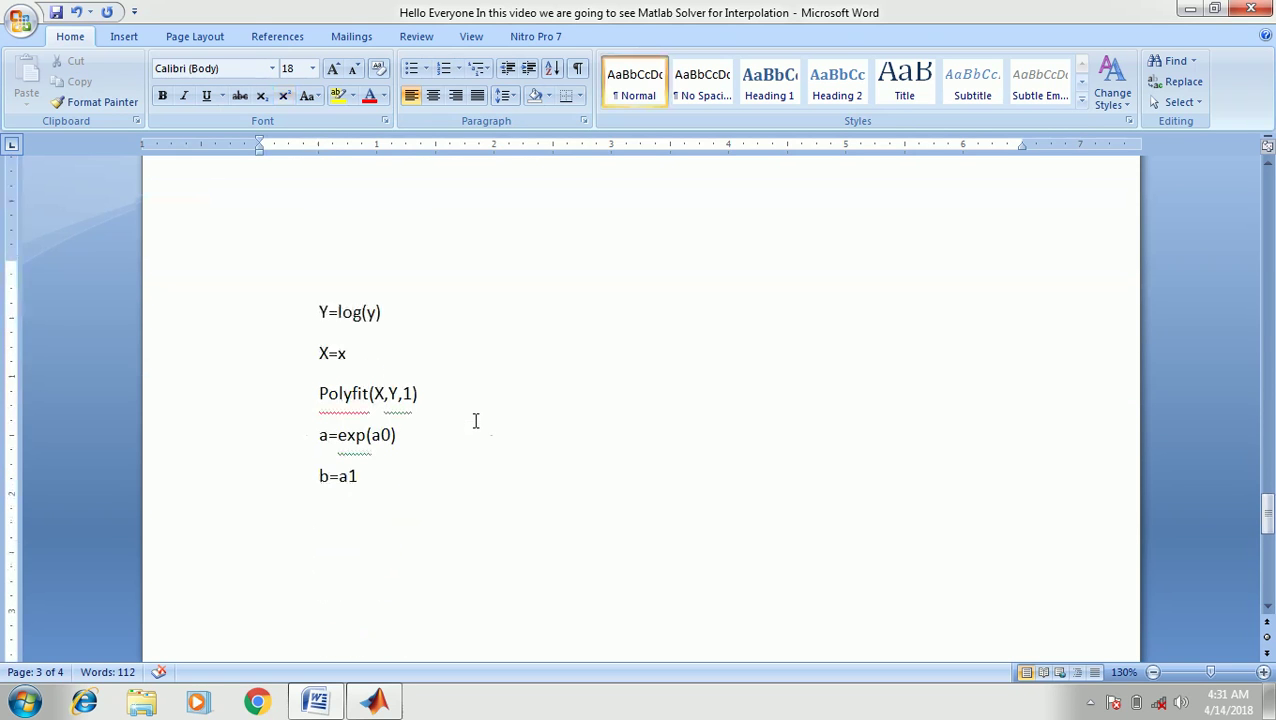
Step: Clear the MATLAB Command Window with clc
key(alt+Tab)
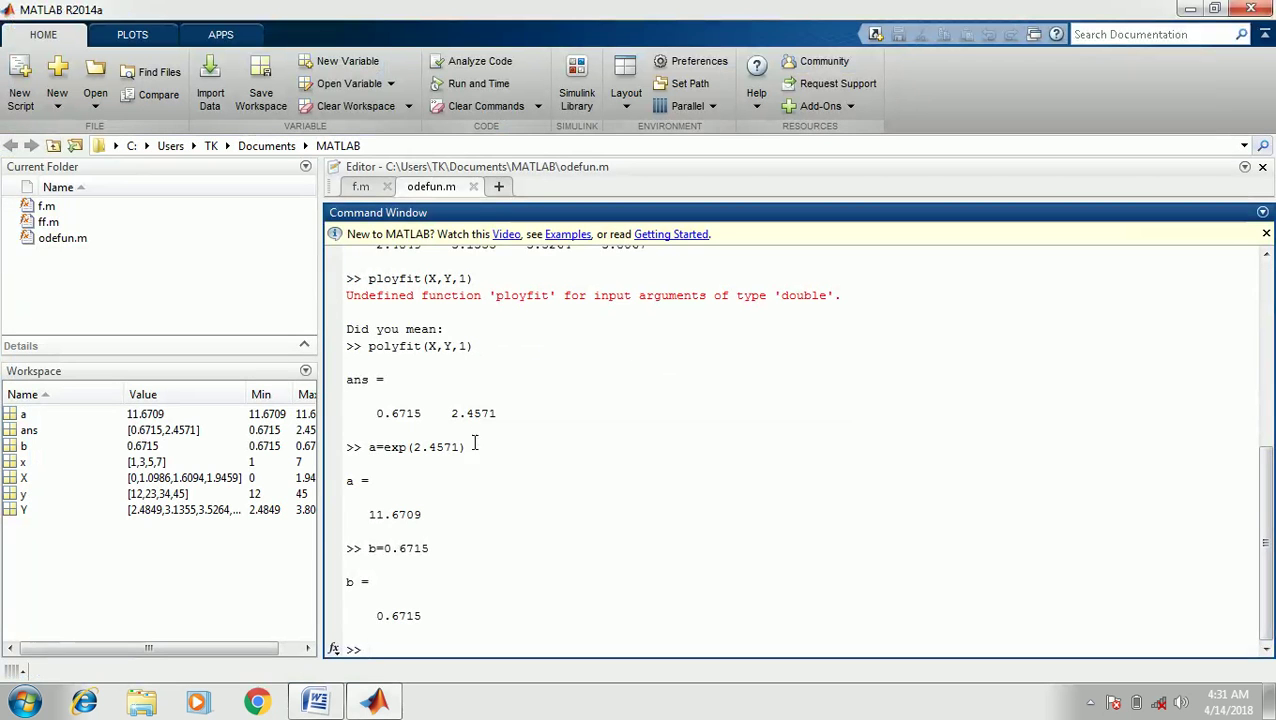
text(clc)
key(Return)
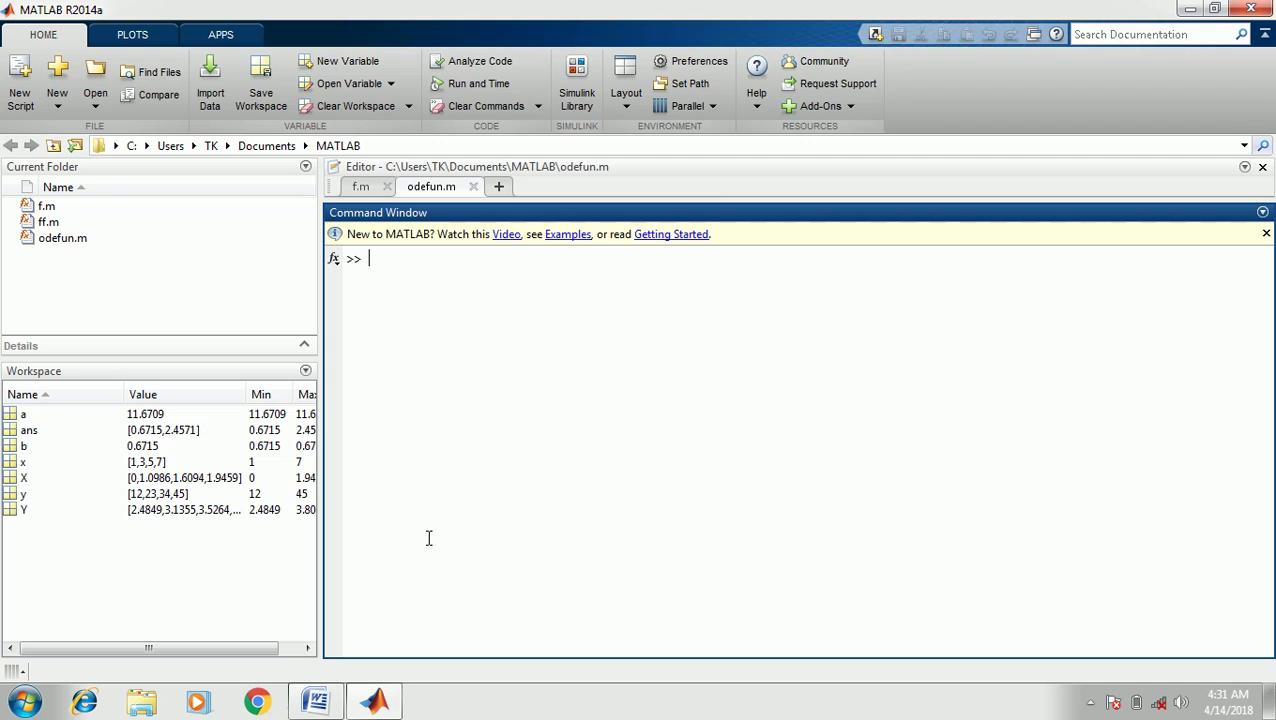
Step: Re-run the x and y definitions from history, then set X=x and Y=log(y)
key(Up)
key(Up)
key(Up)
key(Up)
key(Up)
key(Up)
key(Up)
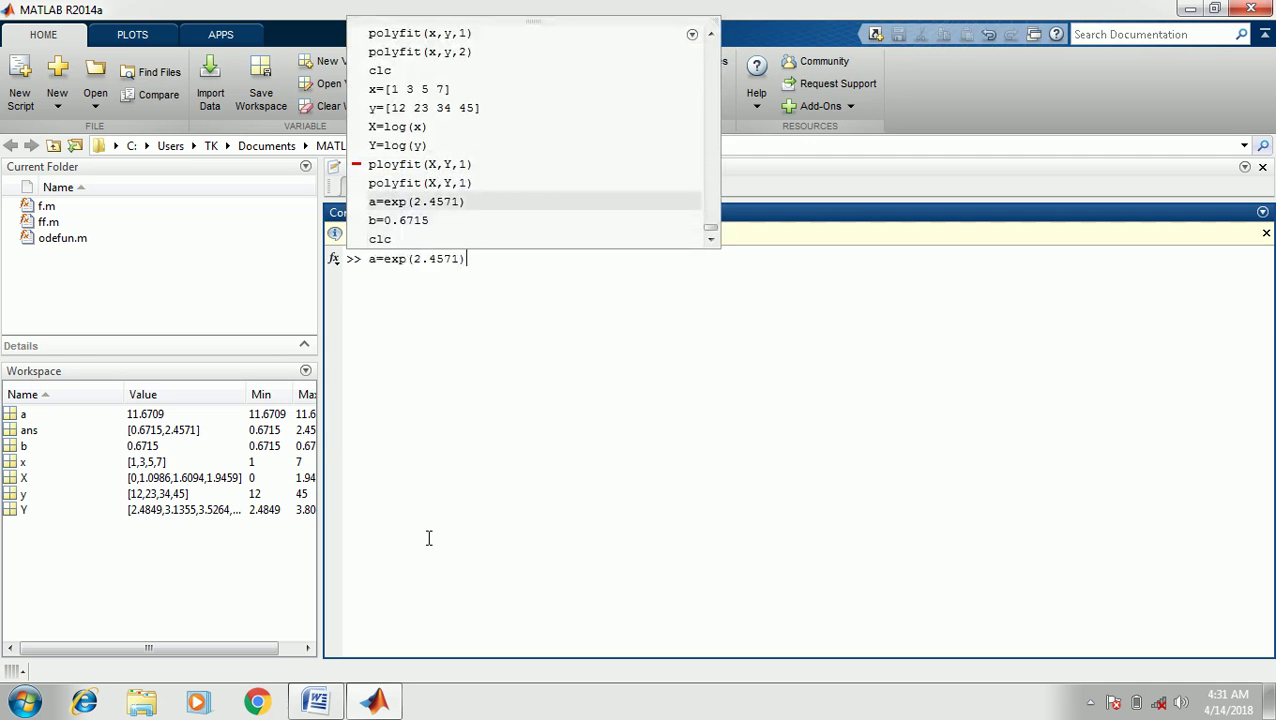
key(Up)
key(Up)
key(Return)
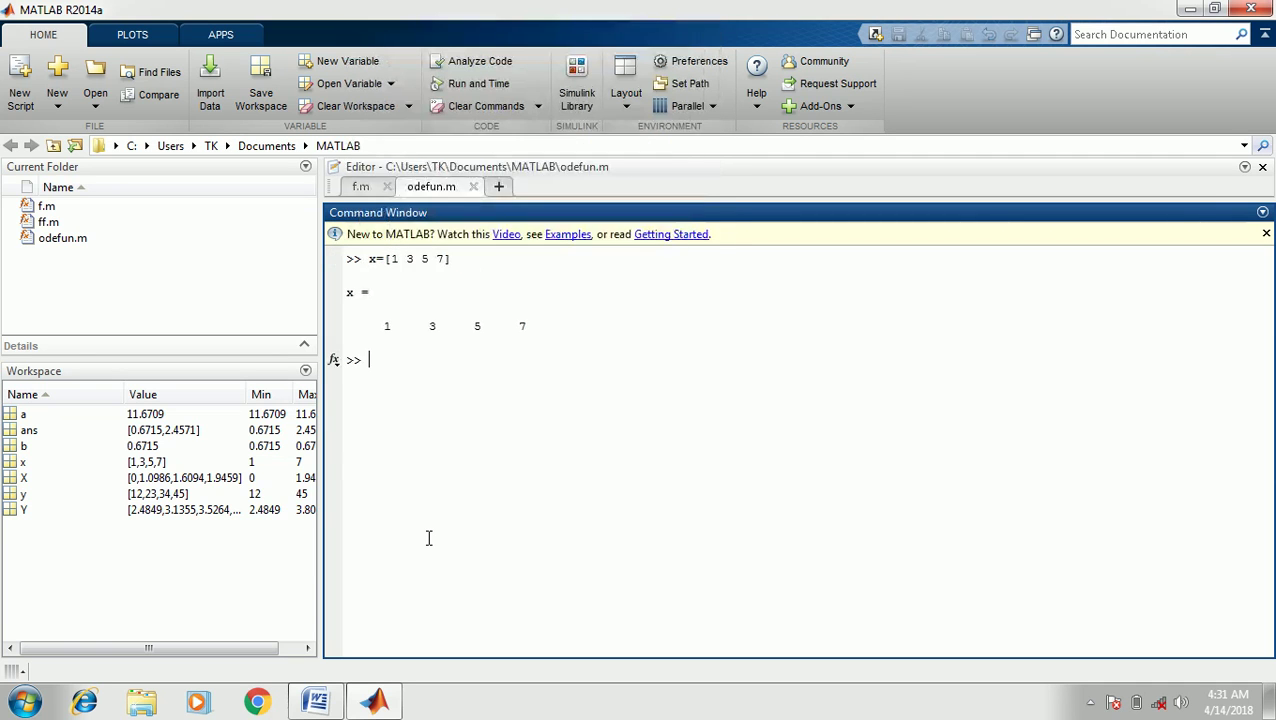
key(Up)
key(Up)
key(Up)
key(Up)
key(Up)
key(Up)
key(Up)
key(Up)
key(Up)
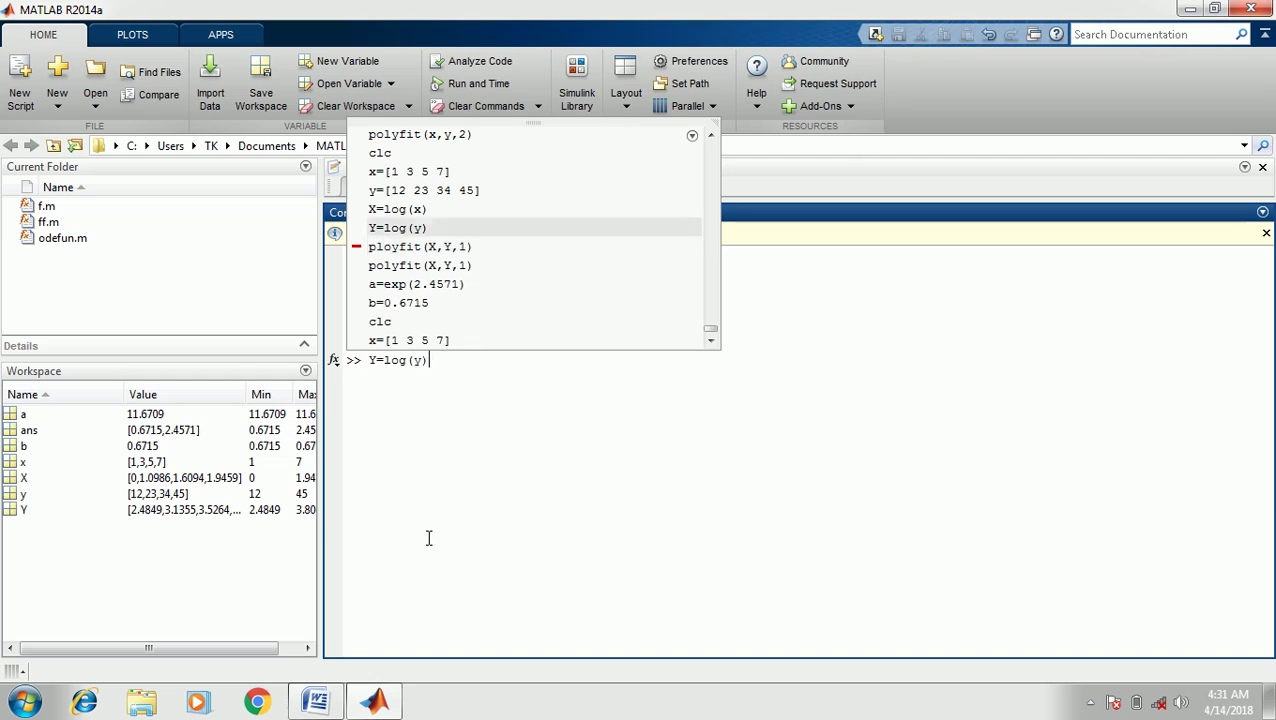
key(Return)
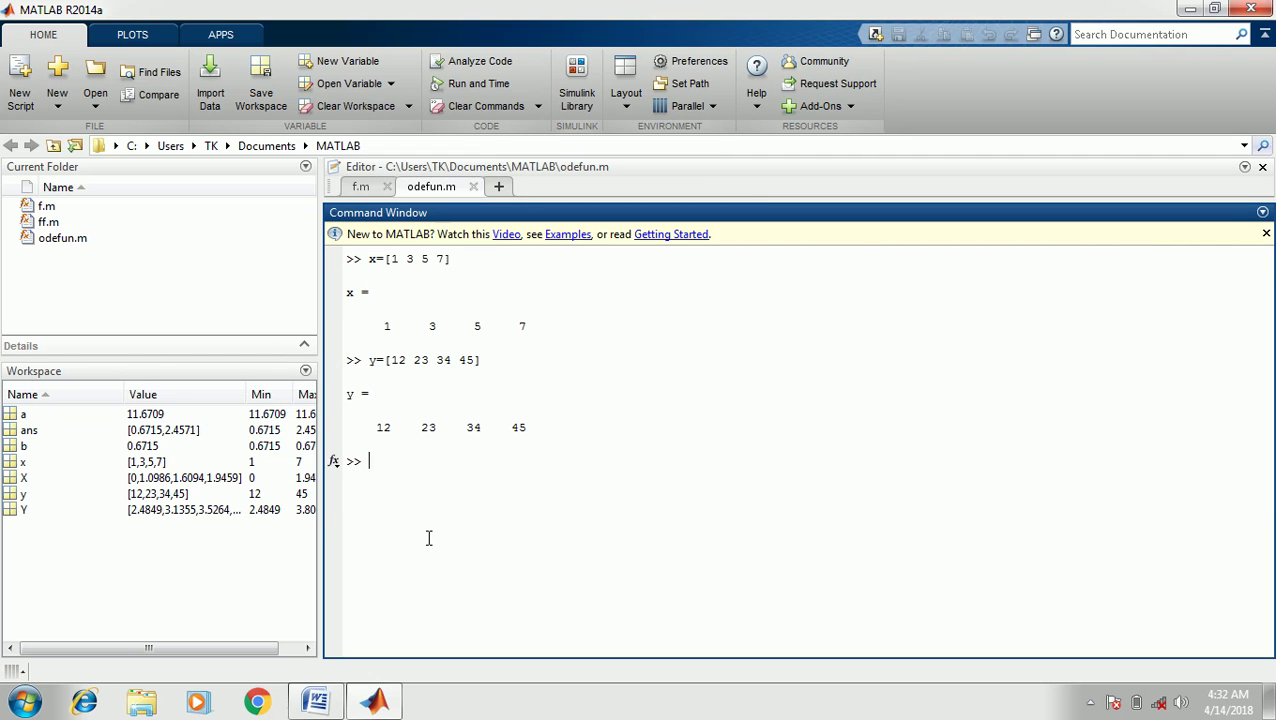
text(X=x)
key(Return)
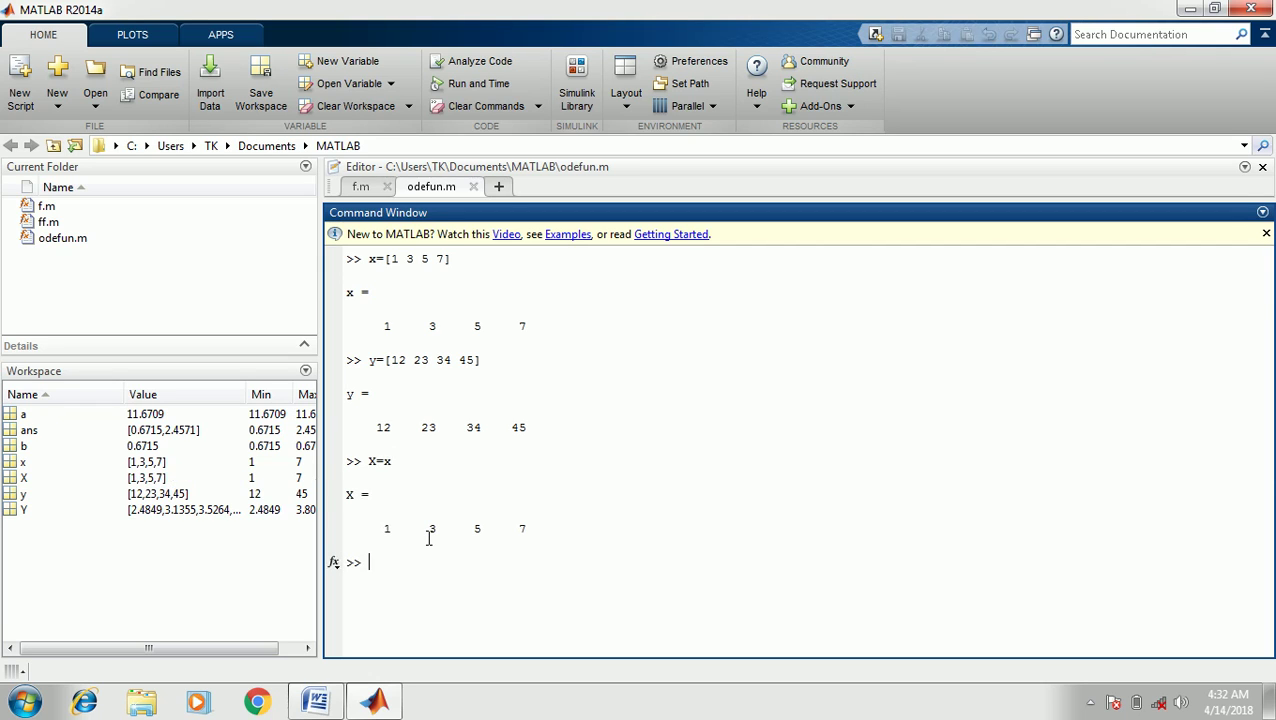
text(Y=log)
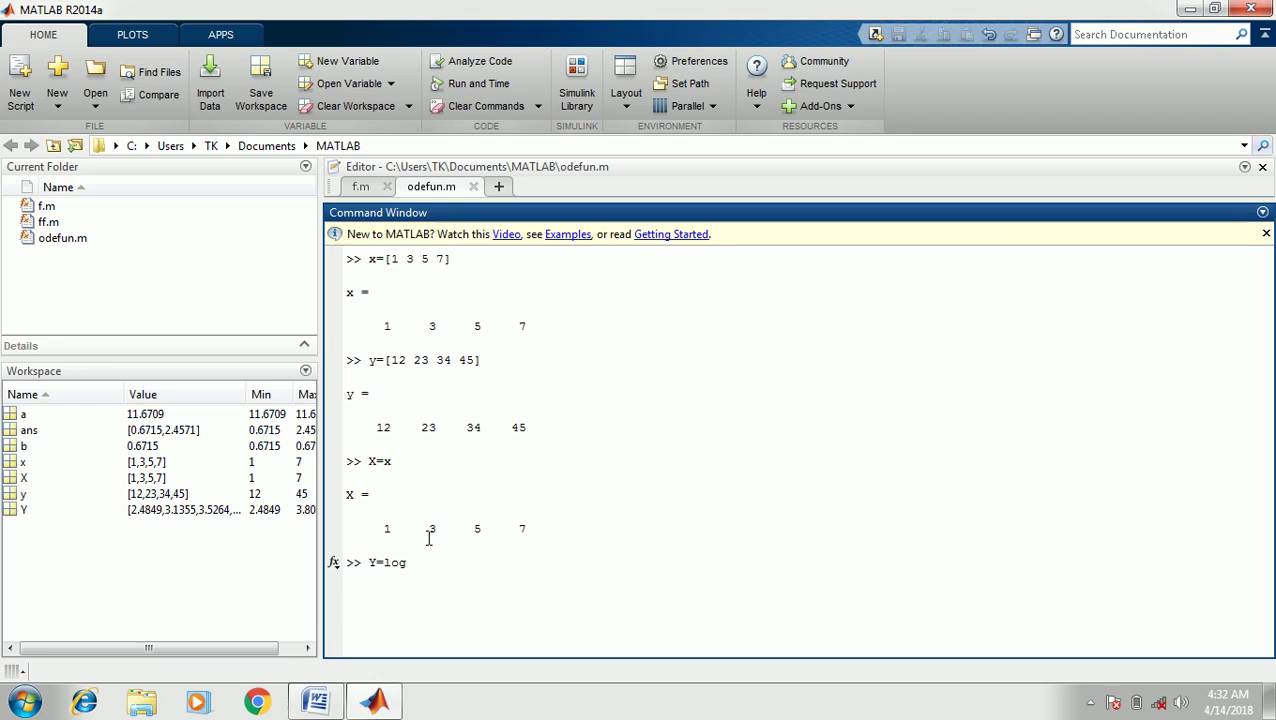
text((y))
key(Return)
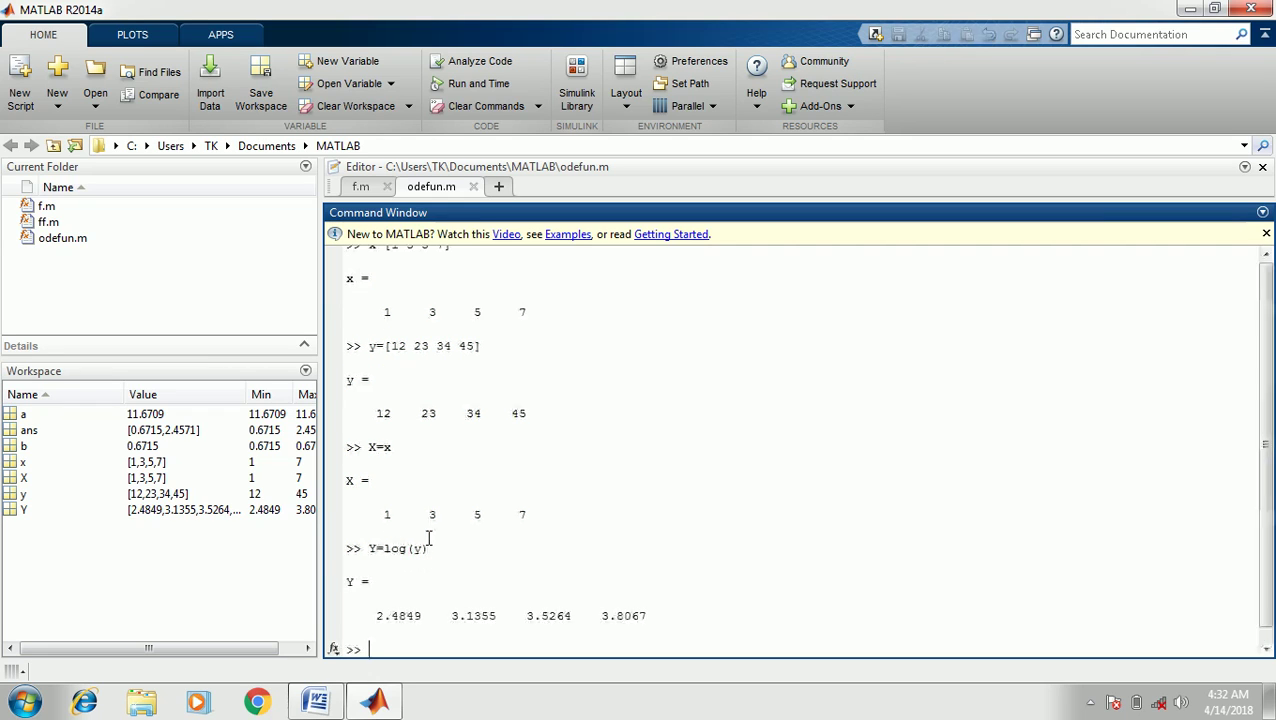
Step: Run polyfit(X,Y,1), returning 0.2178 and 2.3671
text(polyfi)
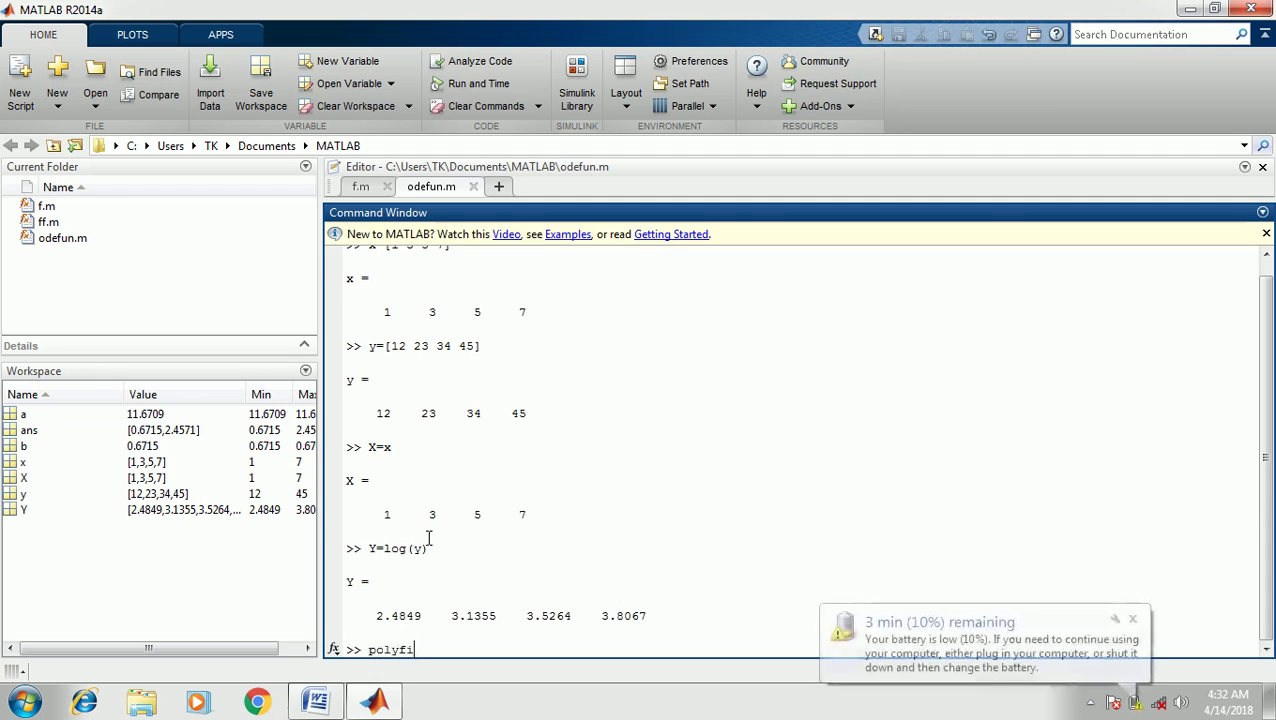
text(t)
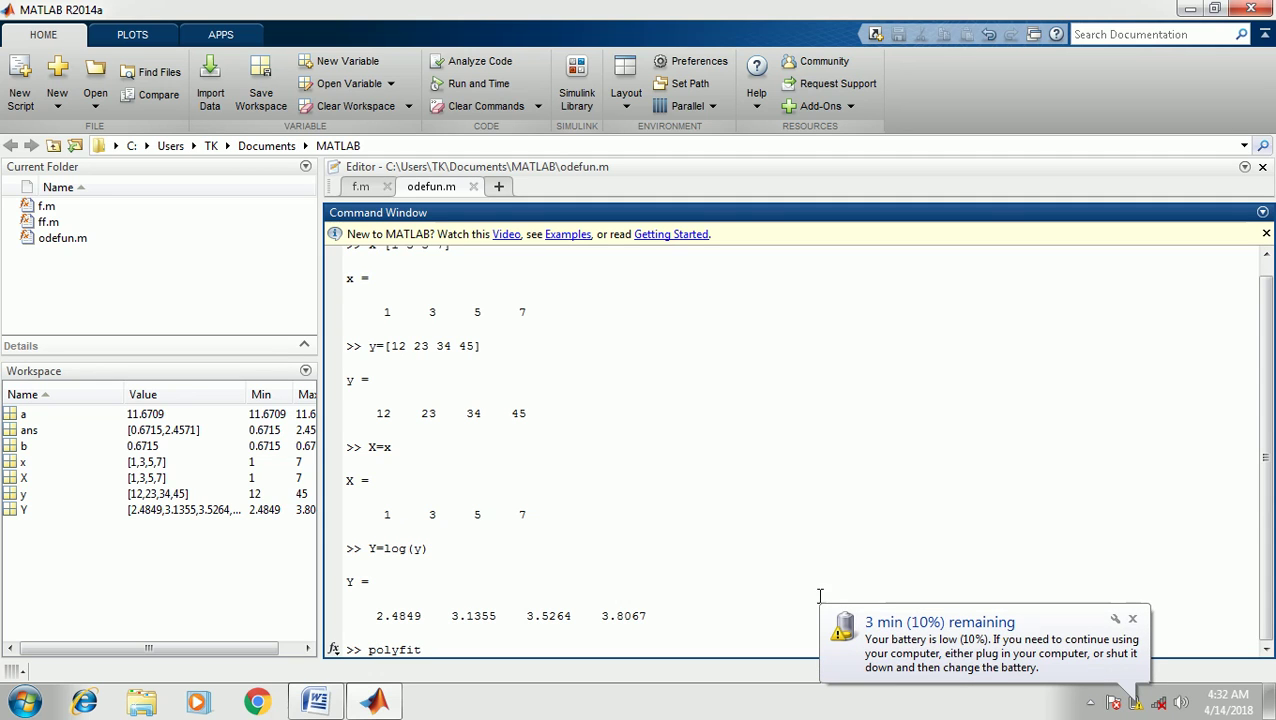
click(1134, 620)
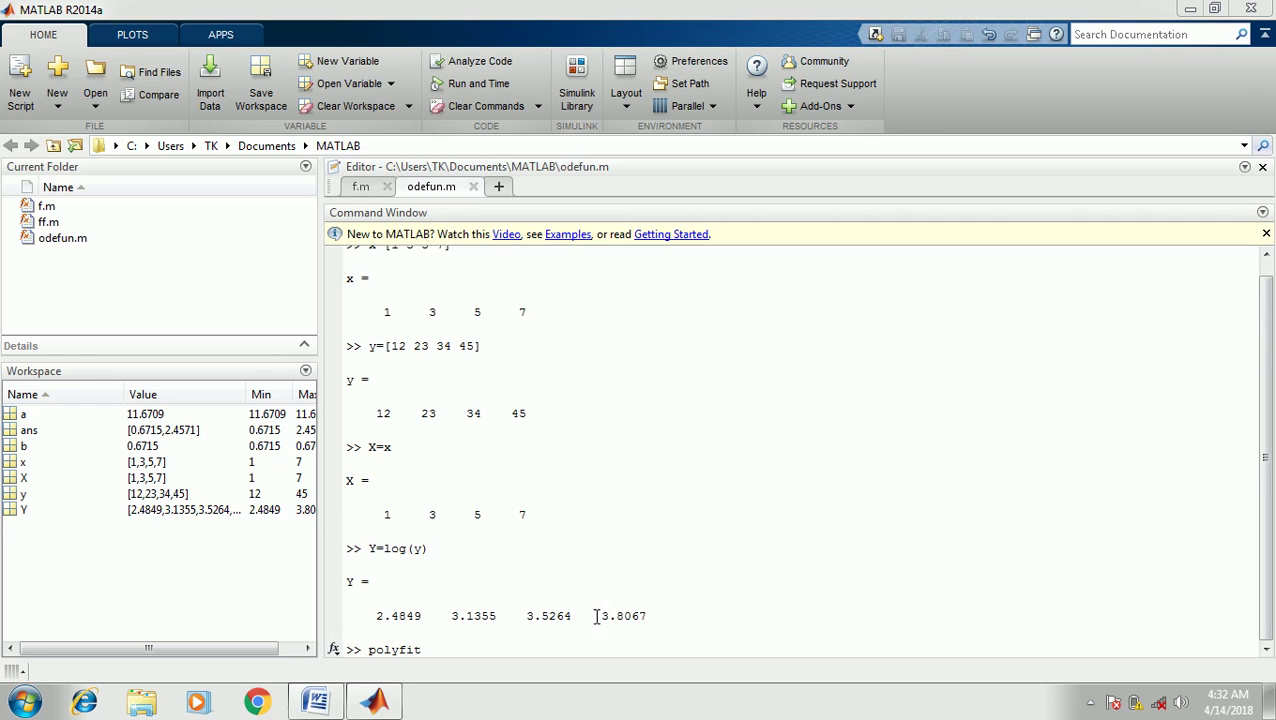
click(512, 639)
text(()
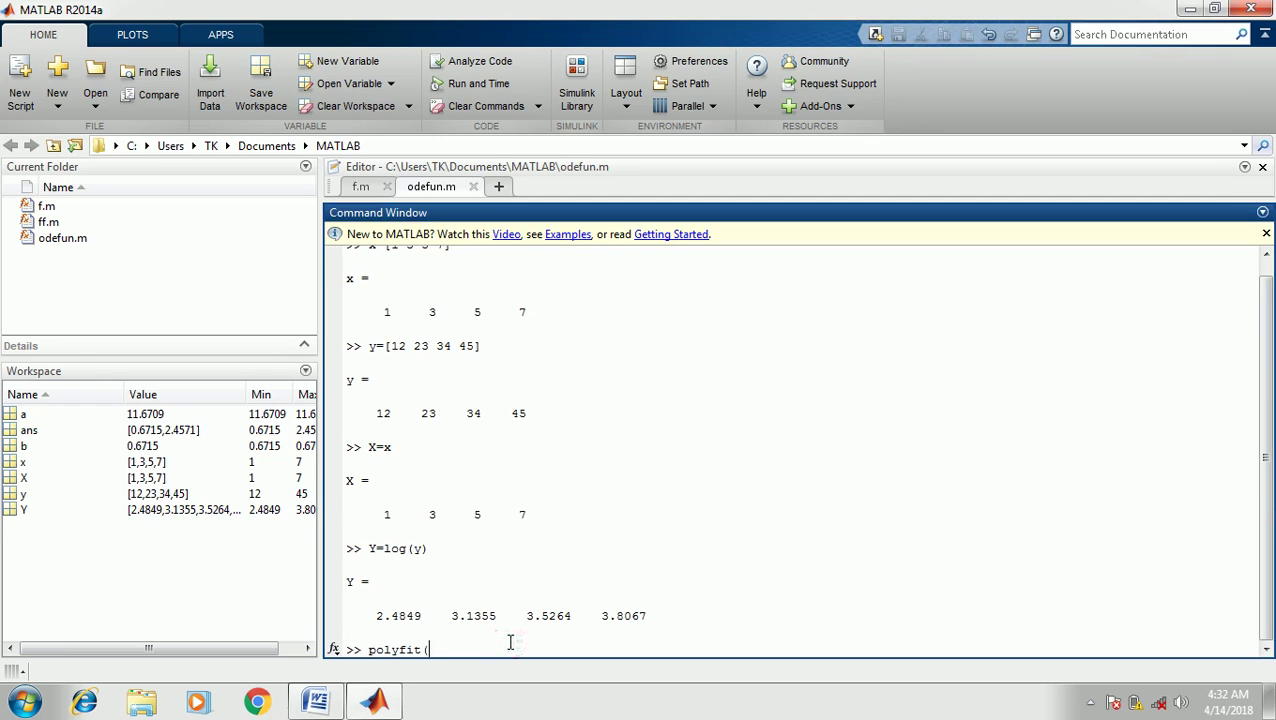
text(X,)
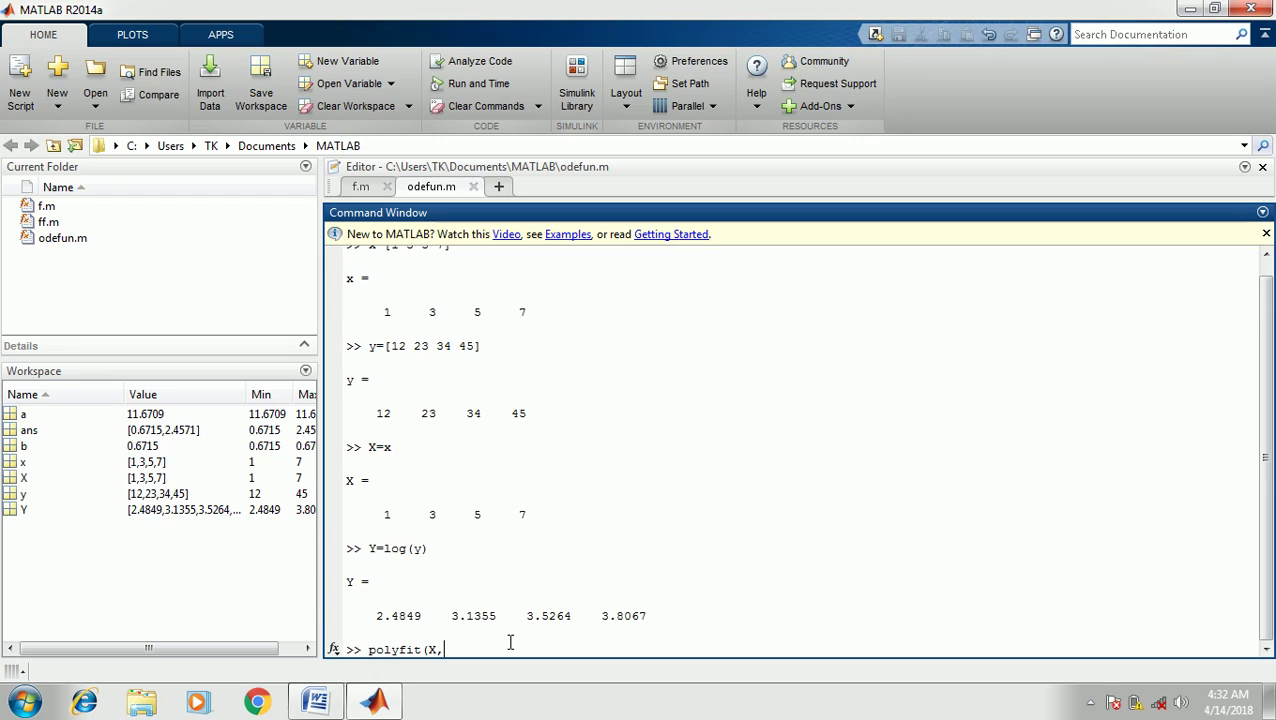
text(Y,1))
key(Return)
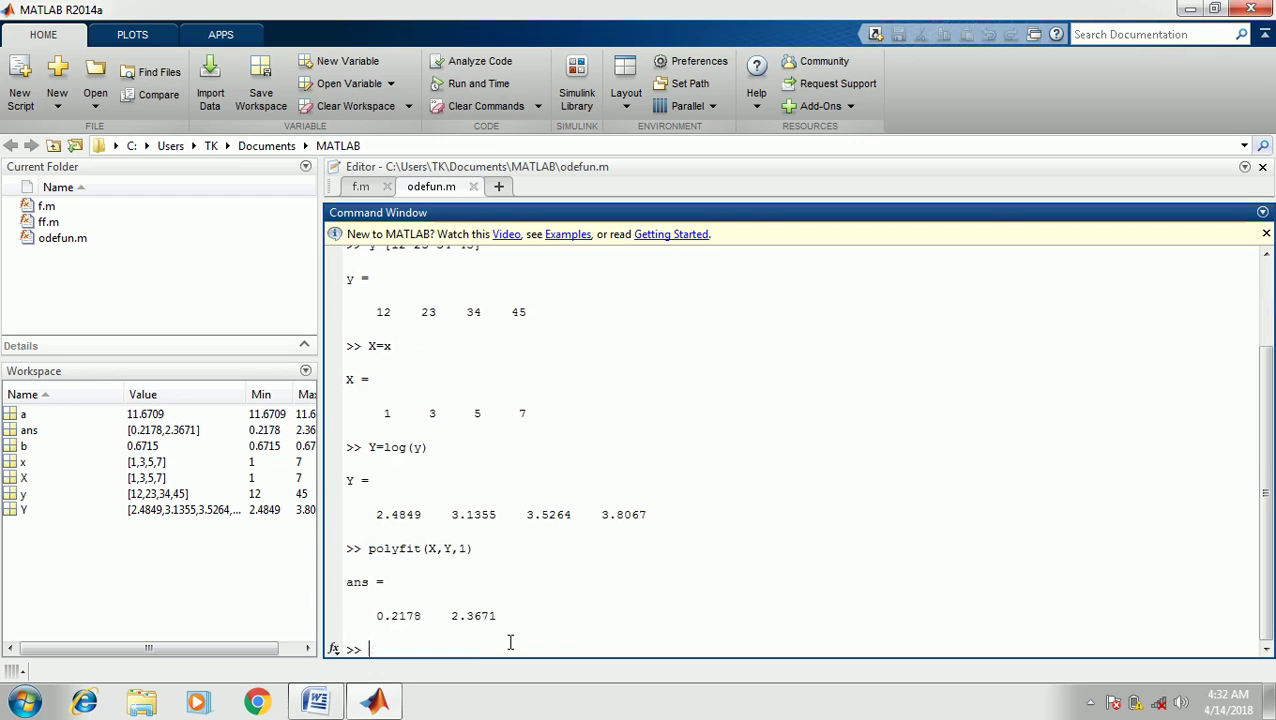
text(a=exp(2.3)
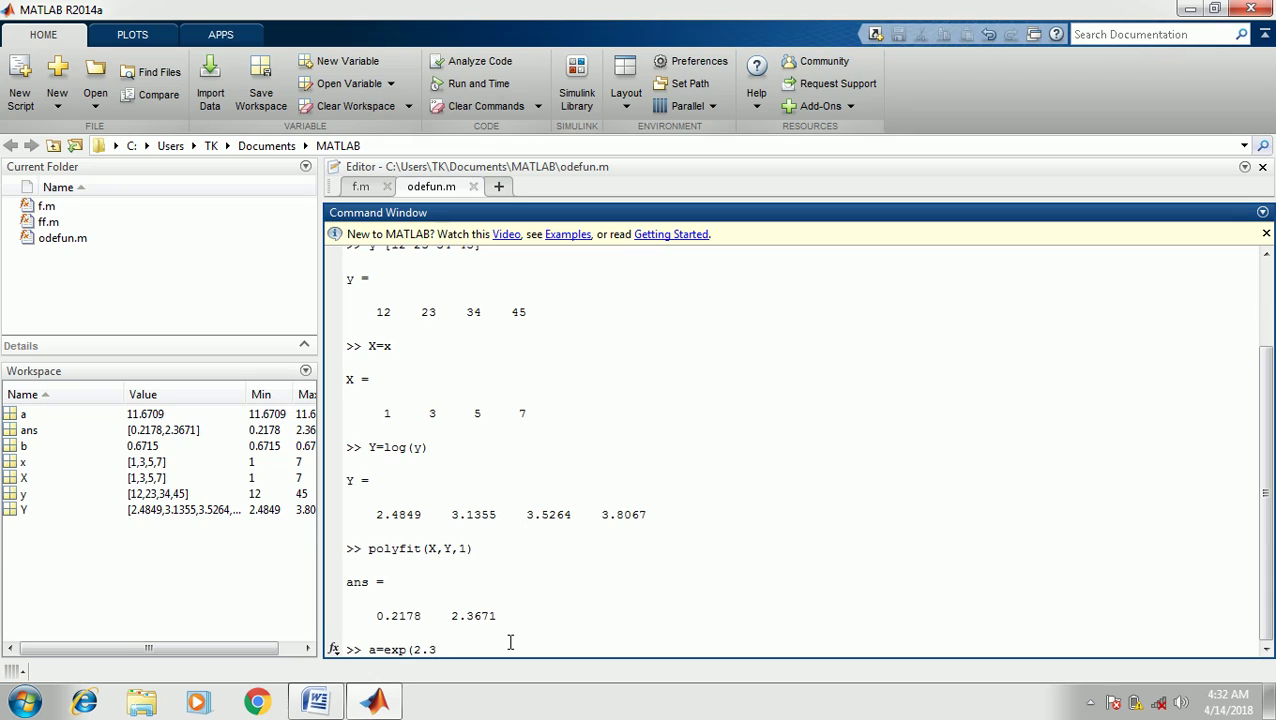
text(672)
Step: Compute a=exp(2.3671), giving 10.6664, and store b=0.2178
key(BackSpace)
text(1)
key(Return)
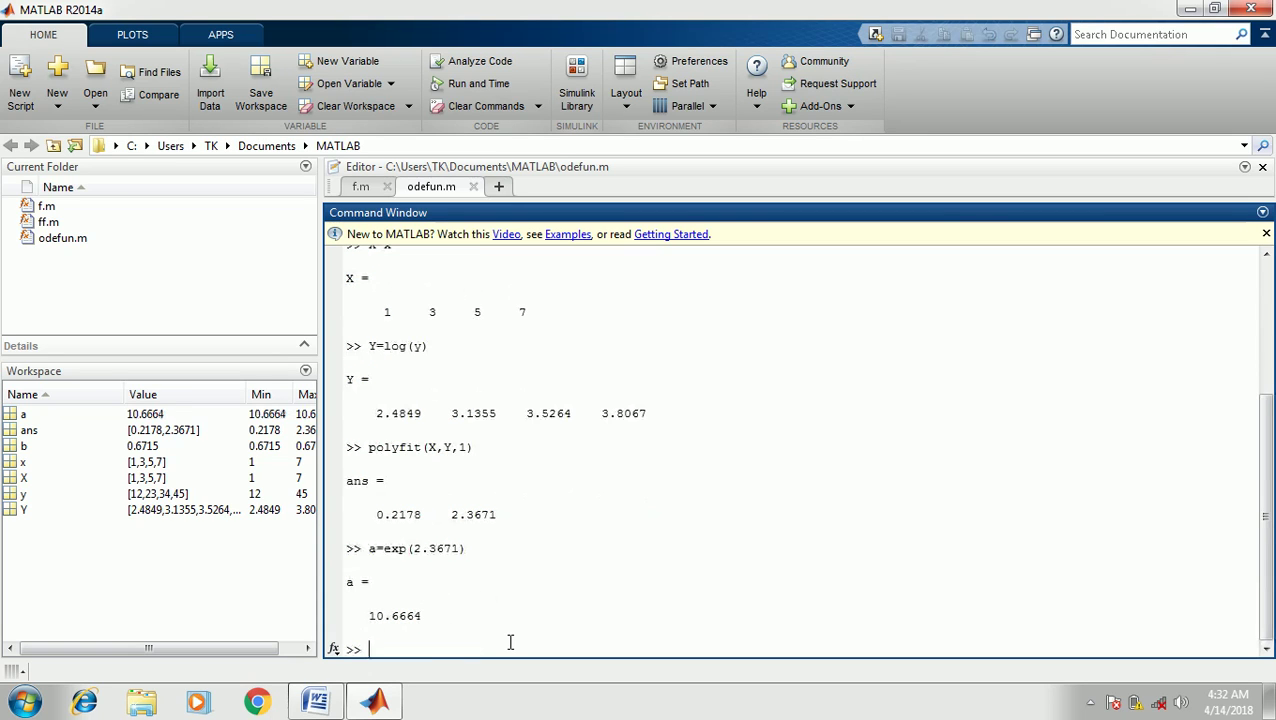
text(b=0.2178)
key(Return)
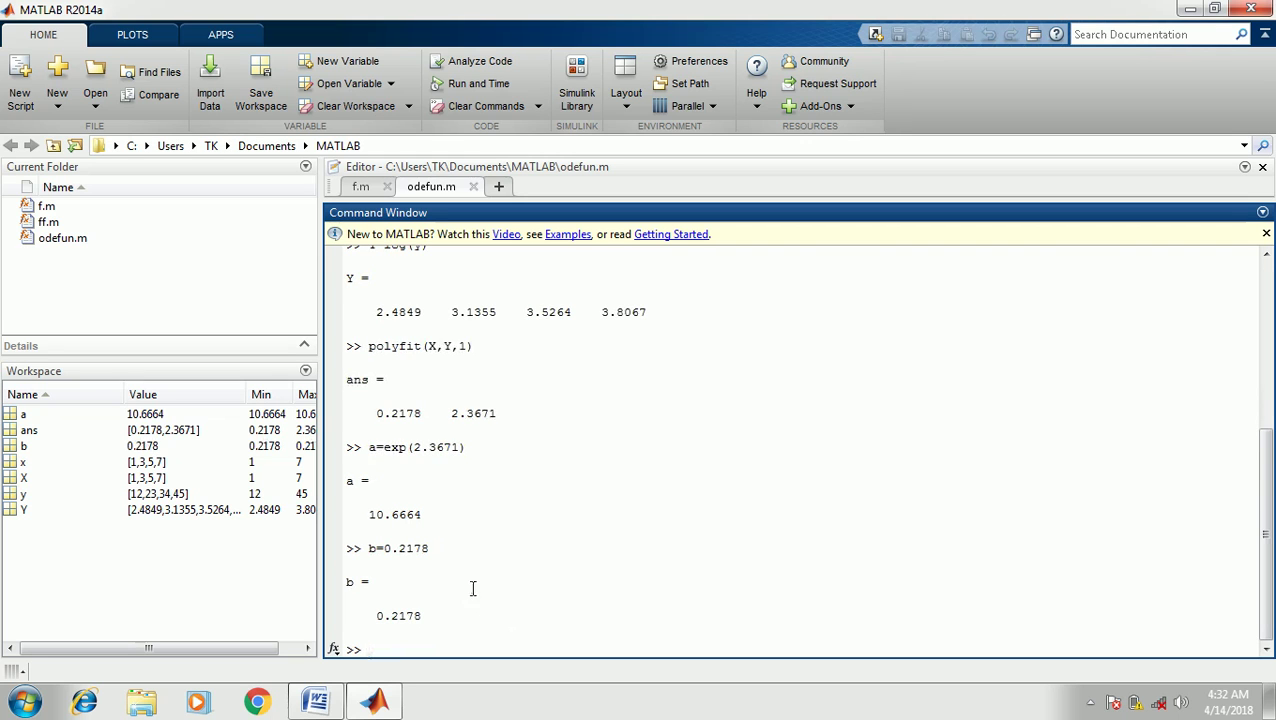
click(338, 705)
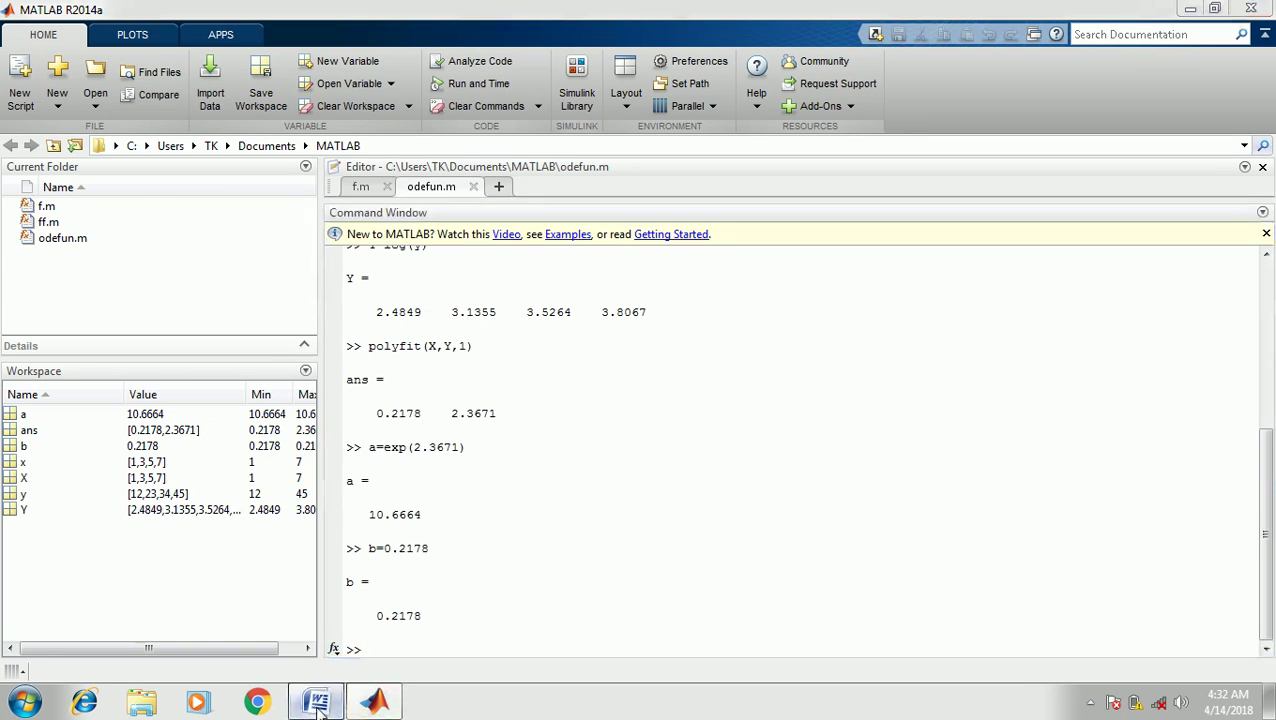
click(378, 703)
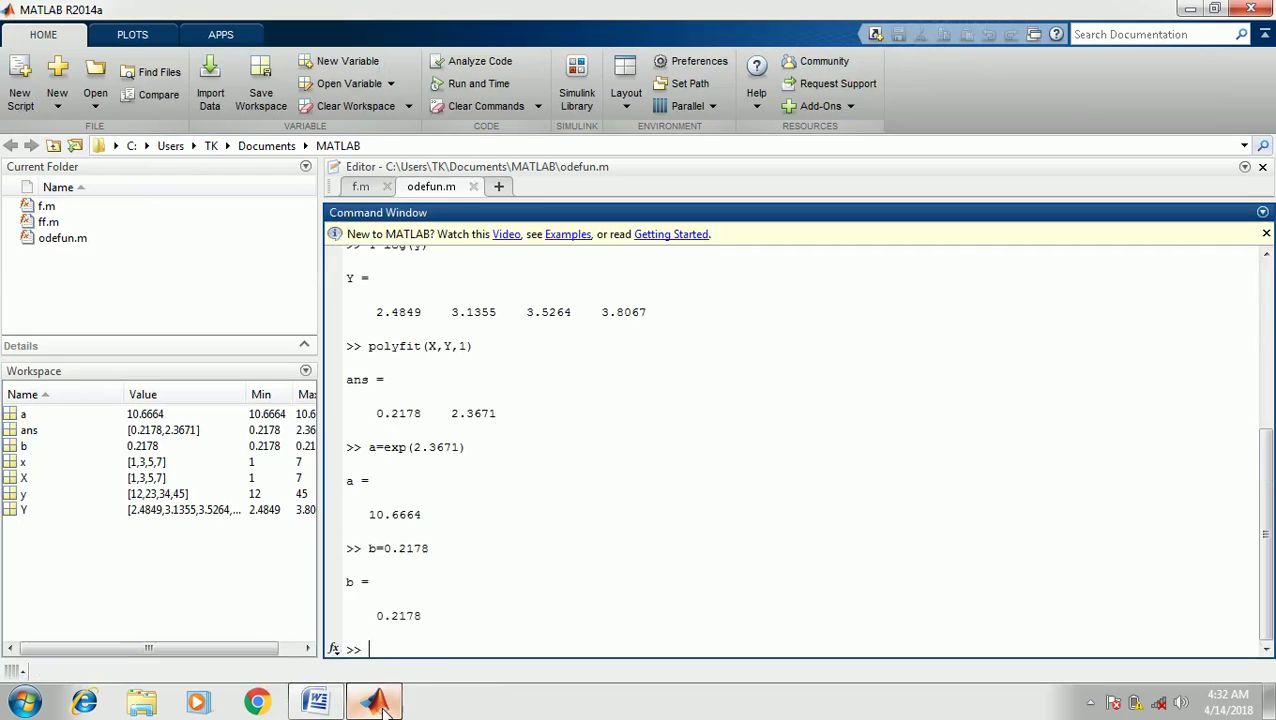